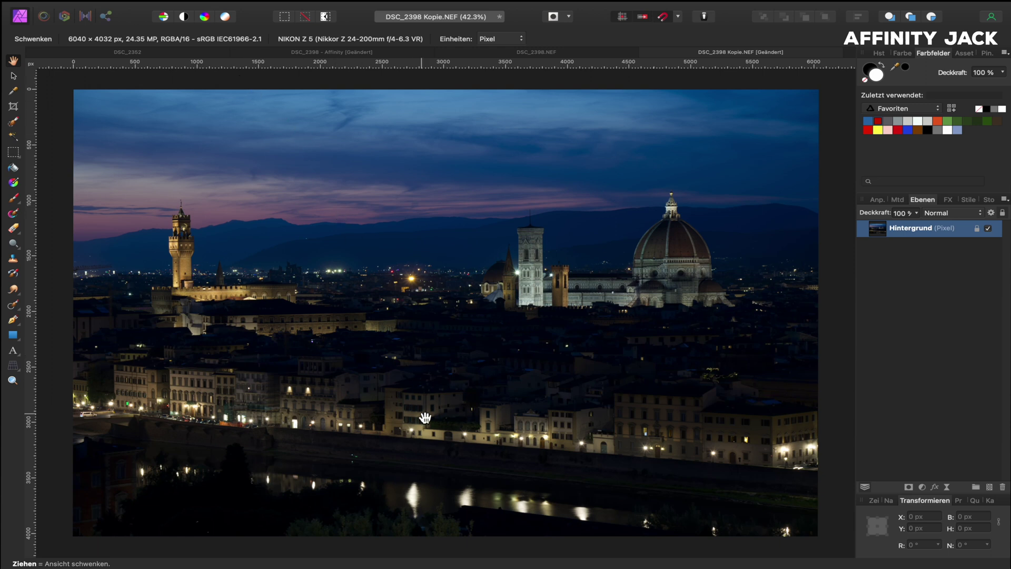
Crop the skyline photo to a 16:9 frame of 6040 × 3398 px, shifted lower
scroll(419, 444, up, 5)
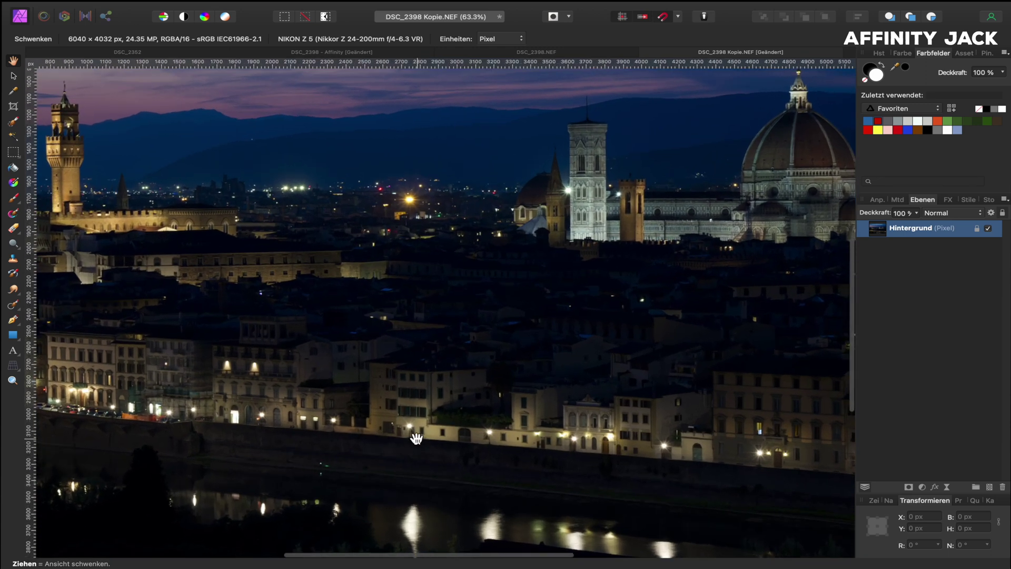
scroll(416, 438, down, 2)
scroll(416, 439, down, 3)
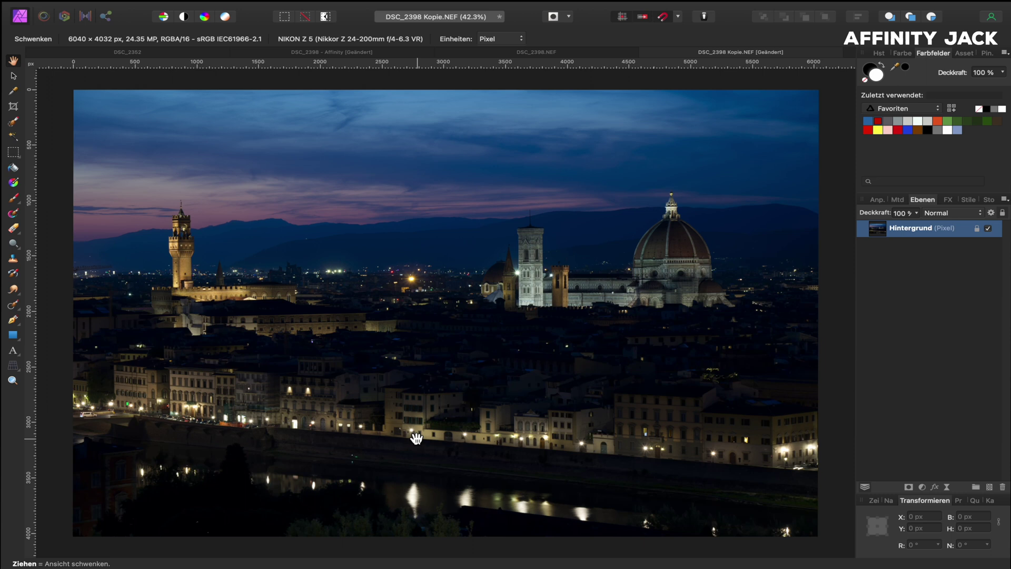
click(14, 109)
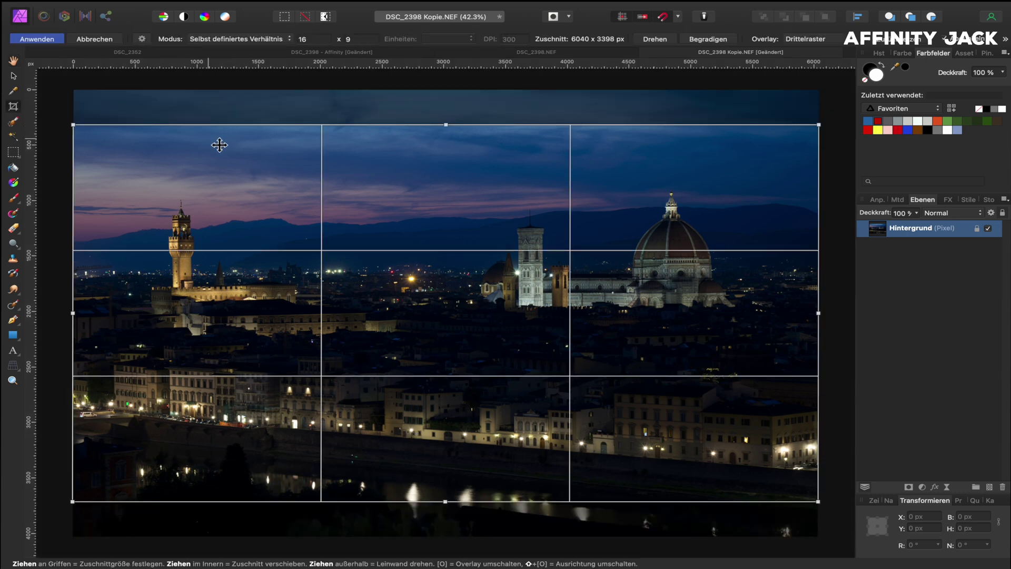
drag(328, 190, 329, 206)
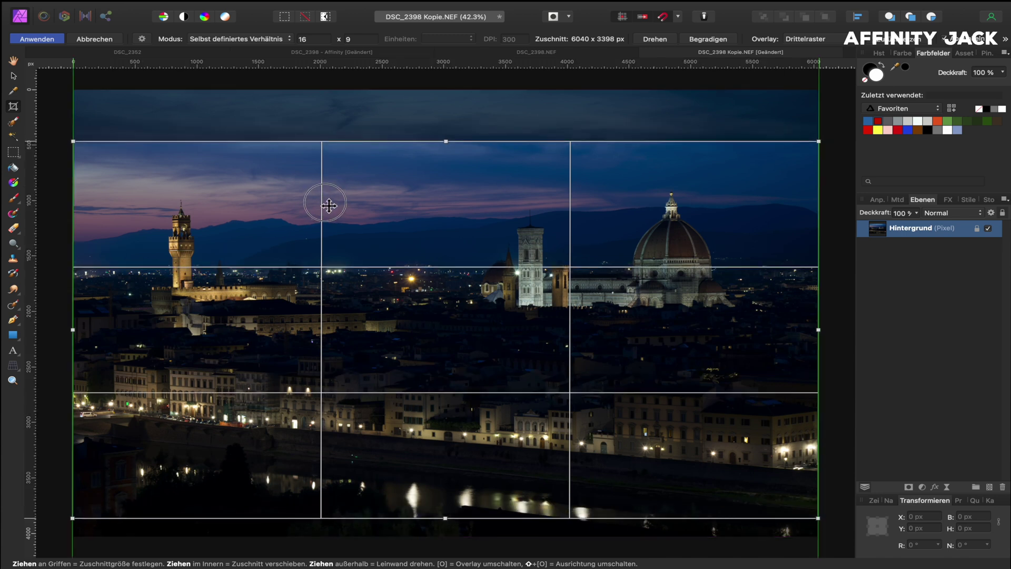
drag(329, 205, 328, 207)
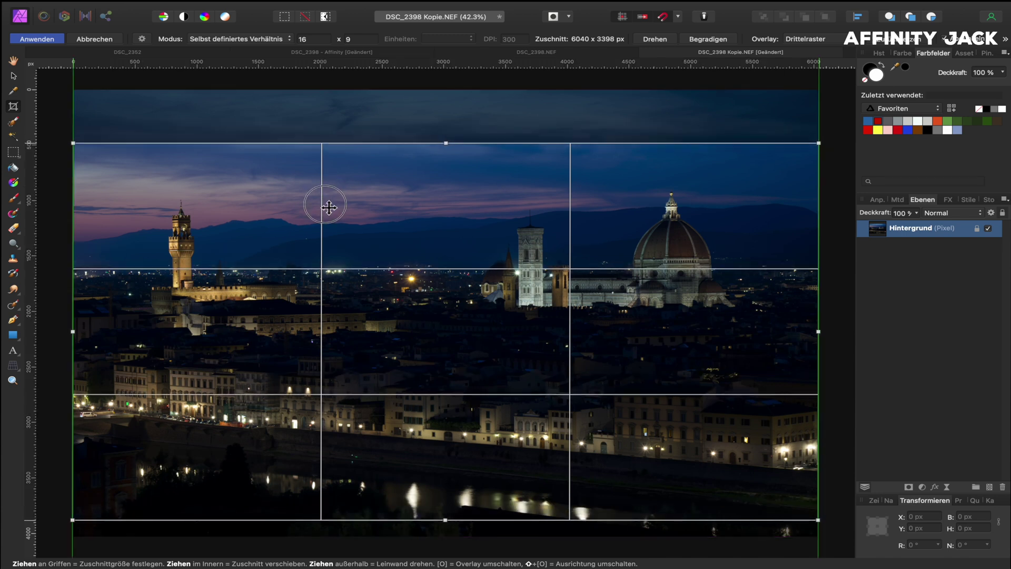
key(Return)
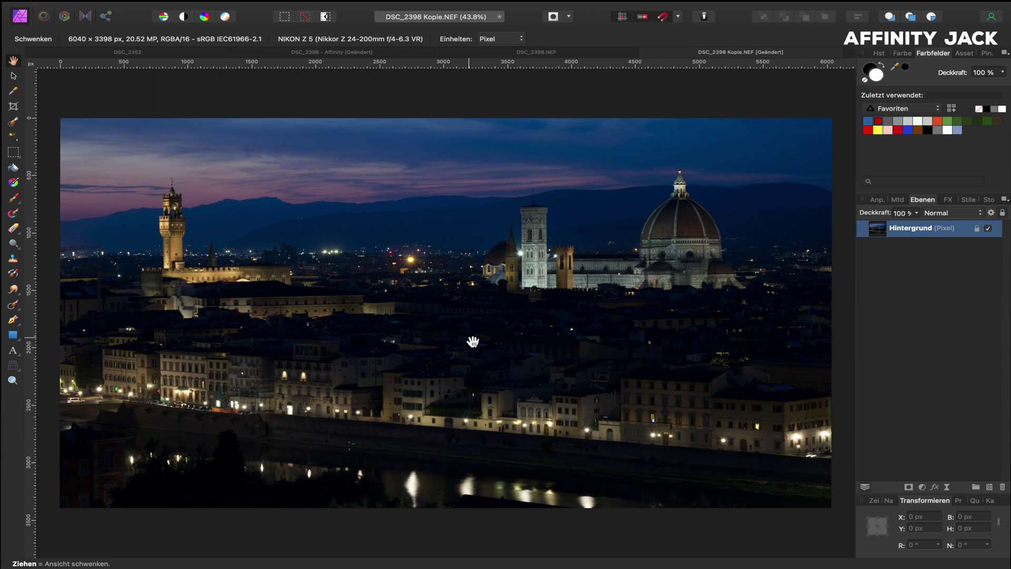
scroll(531, 273, up, 5)
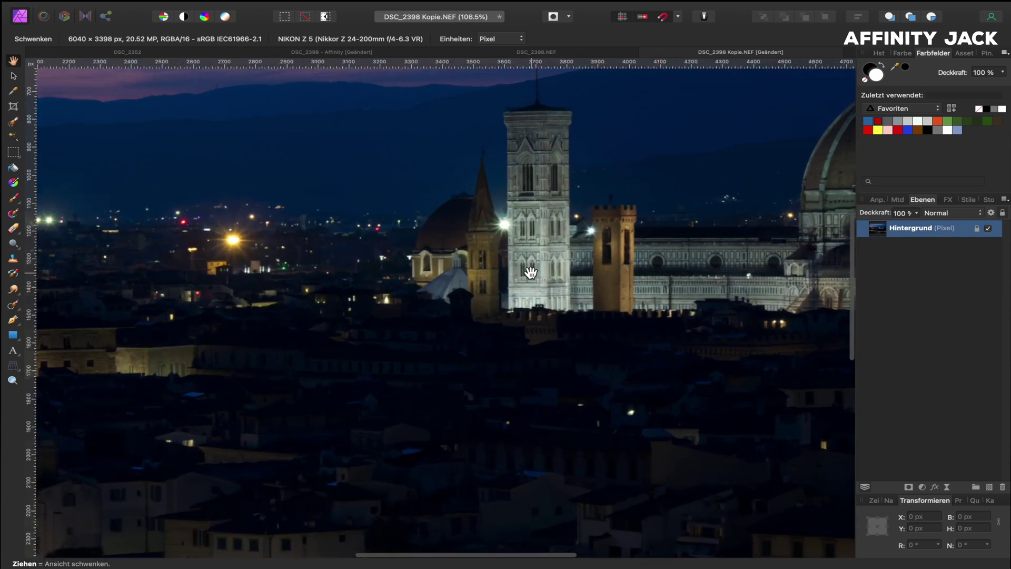
scroll(530, 272, up, 2)
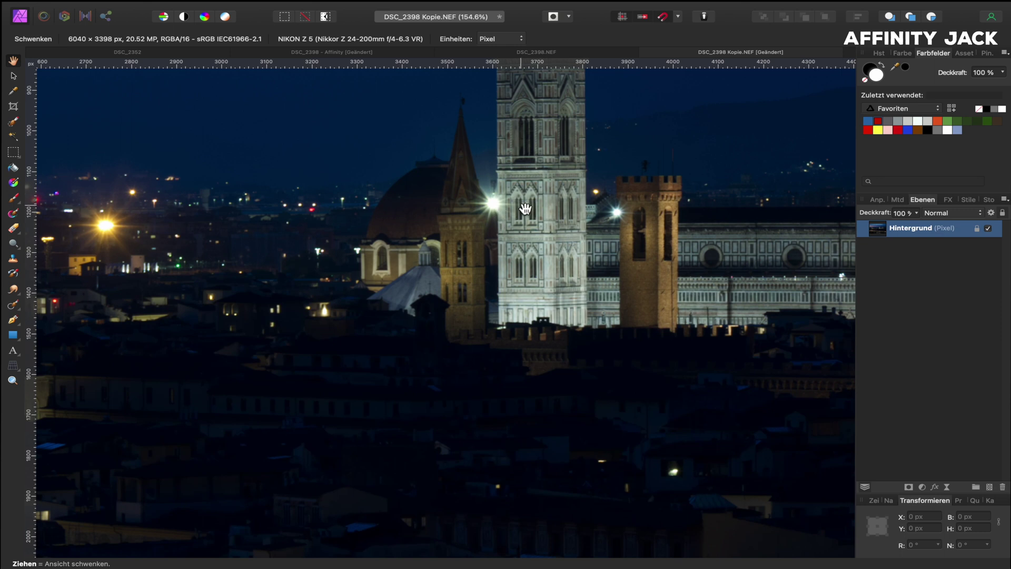
scroll(531, 260, down, 1)
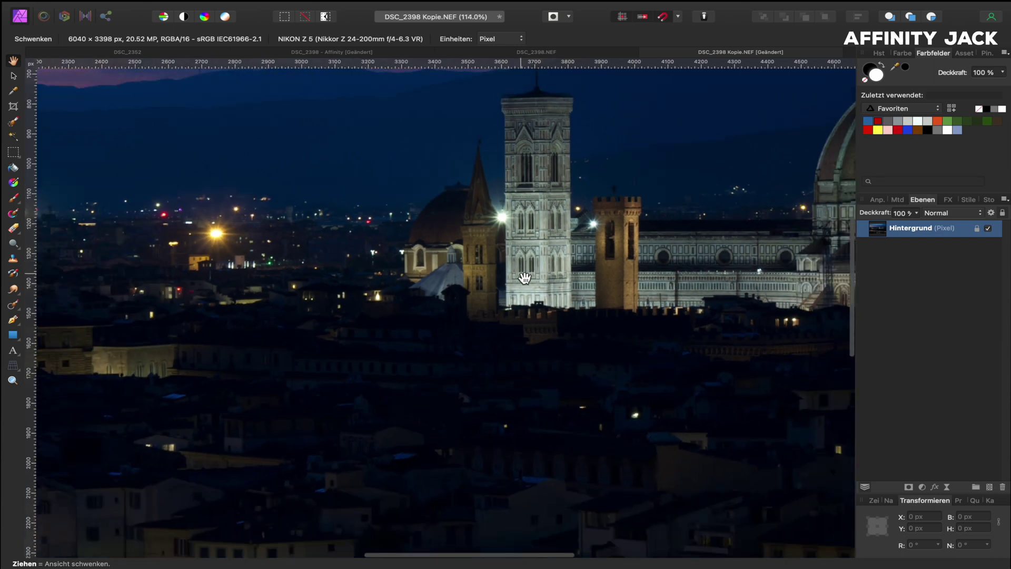
scroll(519, 275, down, 3)
scroll(519, 274, down, 2)
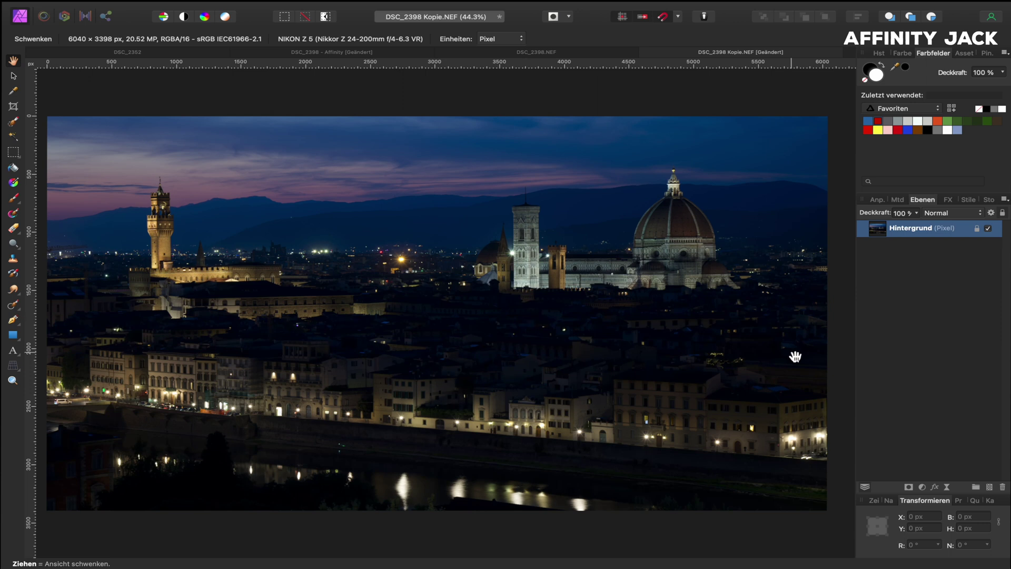
Add a Shadows & Highlights live filter to the background with shadow strength 65 %
click(947, 485)
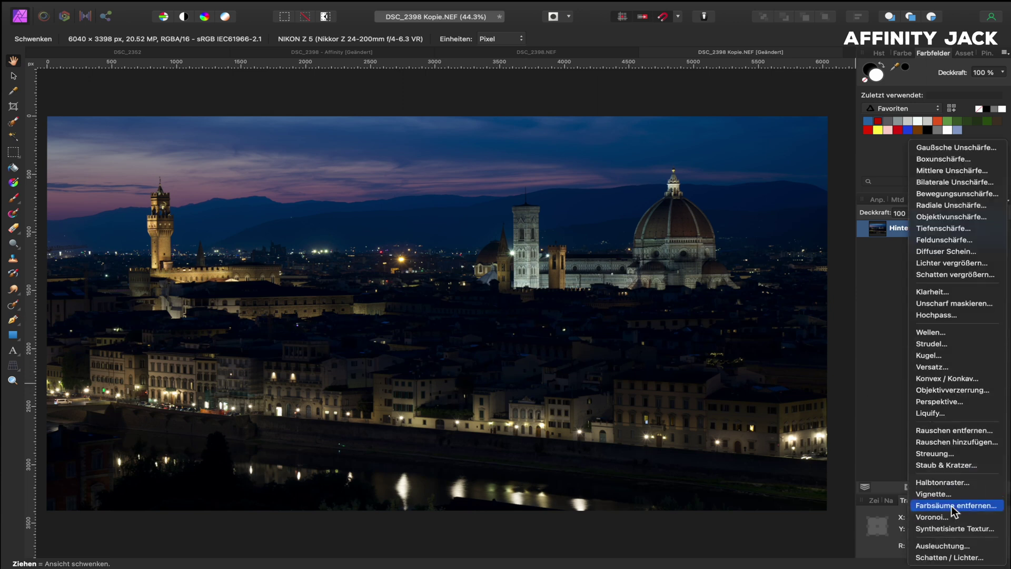
click(951, 557)
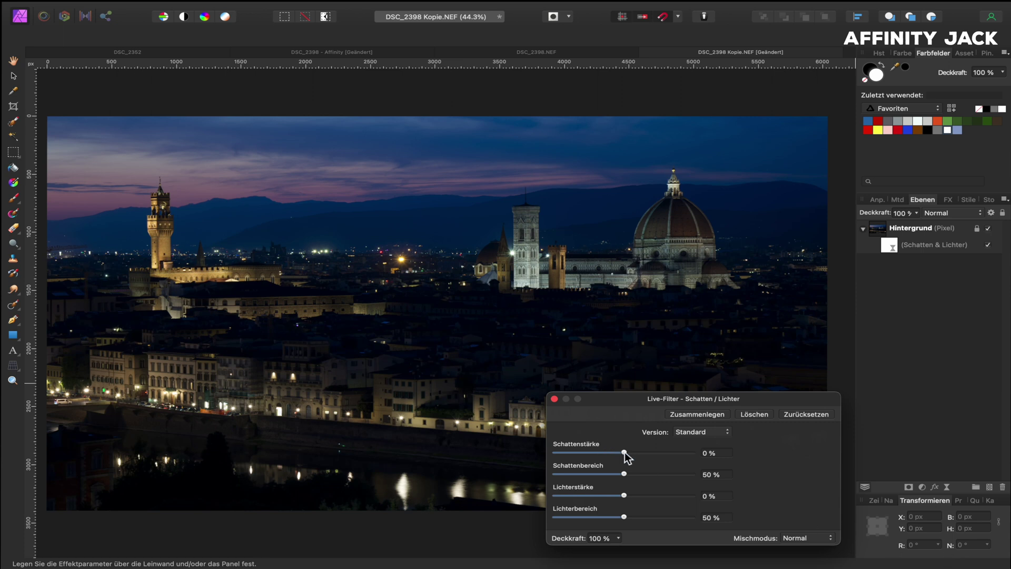
drag(624, 452, 665, 454)
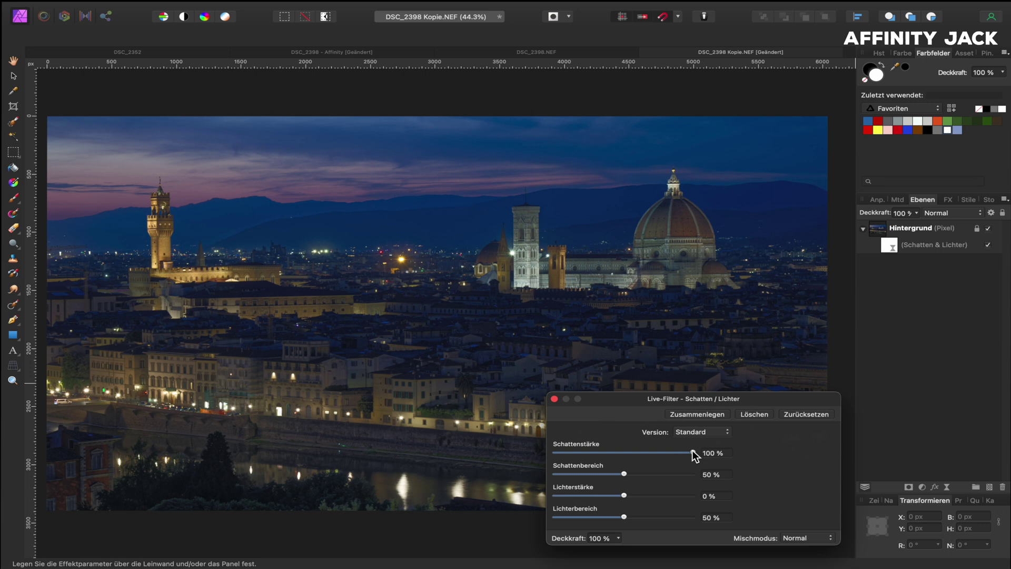
click(693, 453)
drag(693, 453, 670, 453)
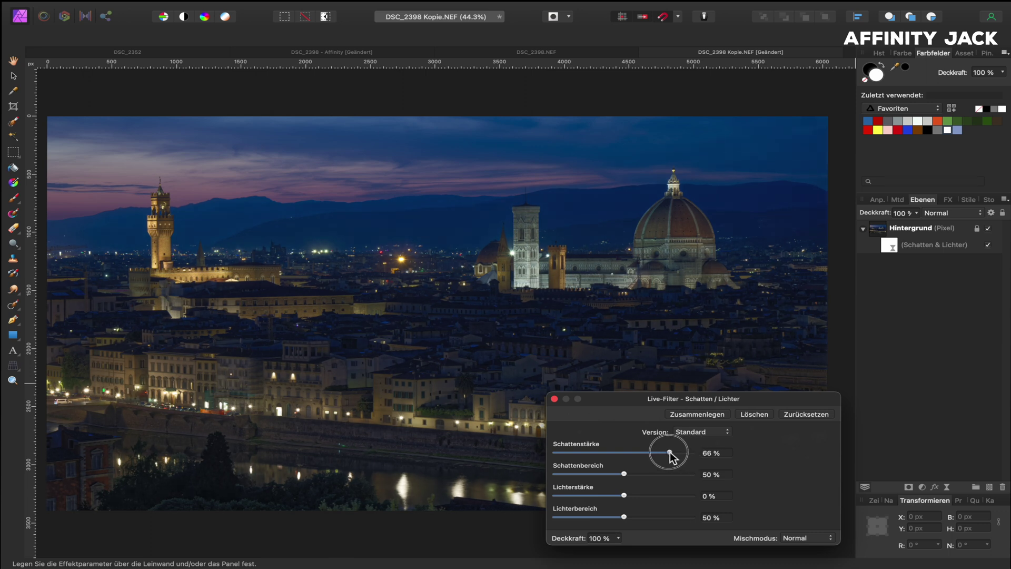
drag(670, 452, 669, 453)
click(554, 399)
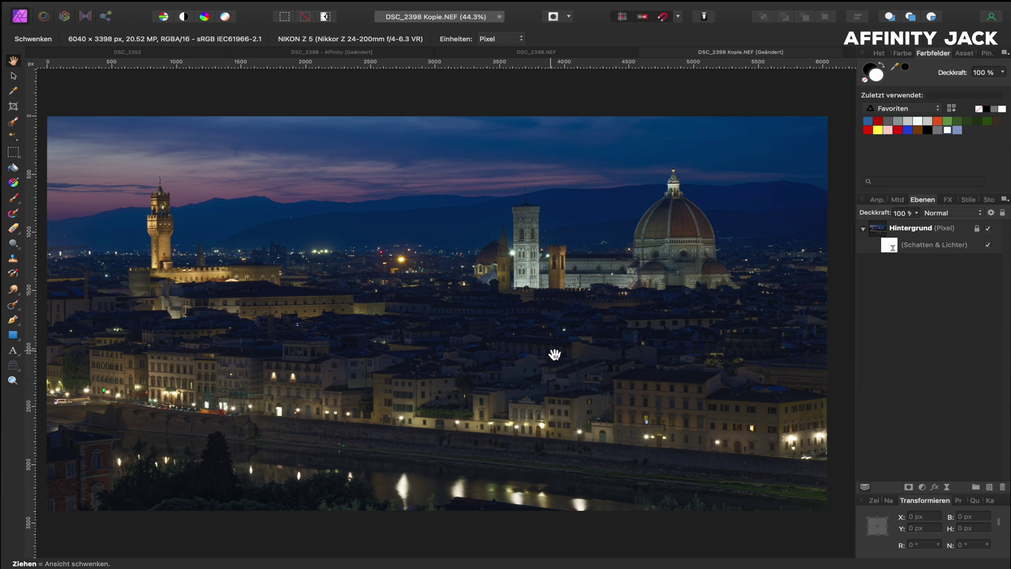
Add an Exposure adjustment layer above the filtered background, raising exposure to 0.746
click(886, 228)
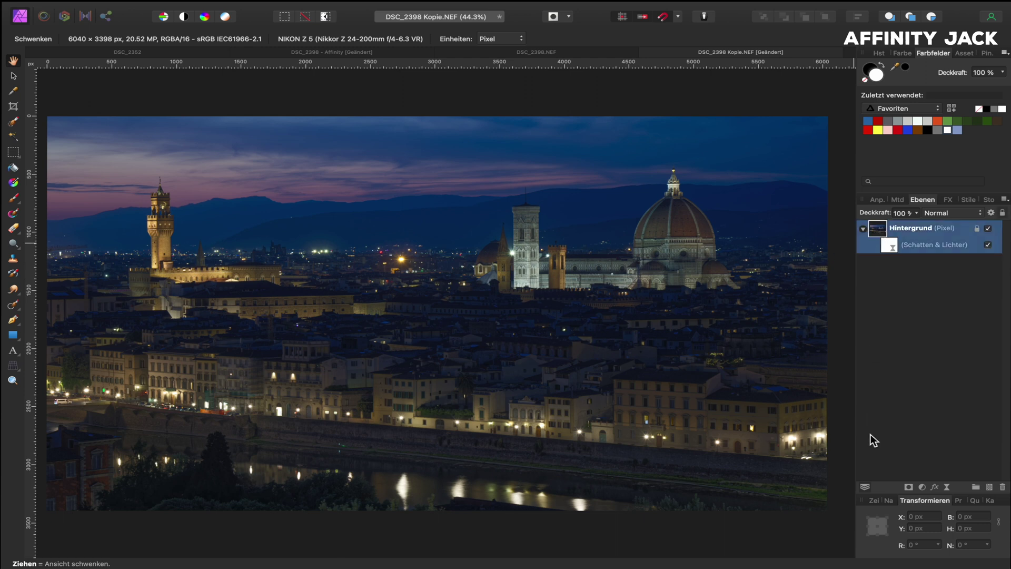
click(921, 487)
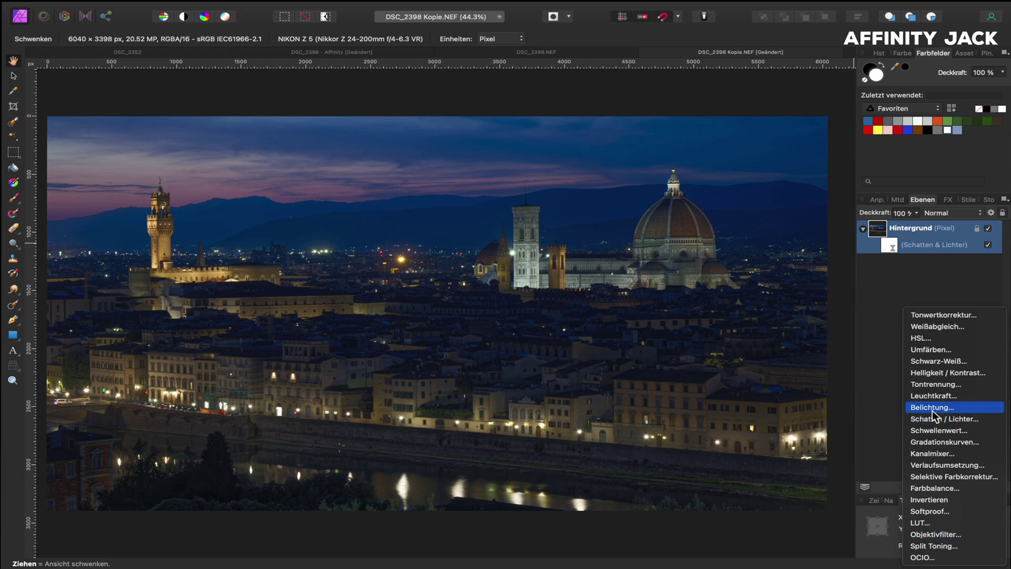
click(932, 407)
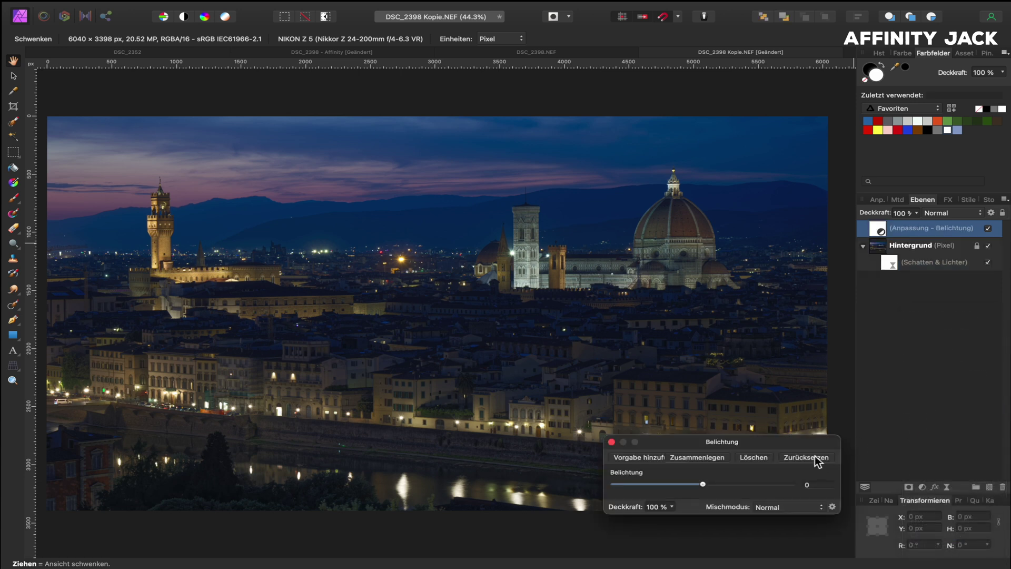
drag(703, 485, 714, 485)
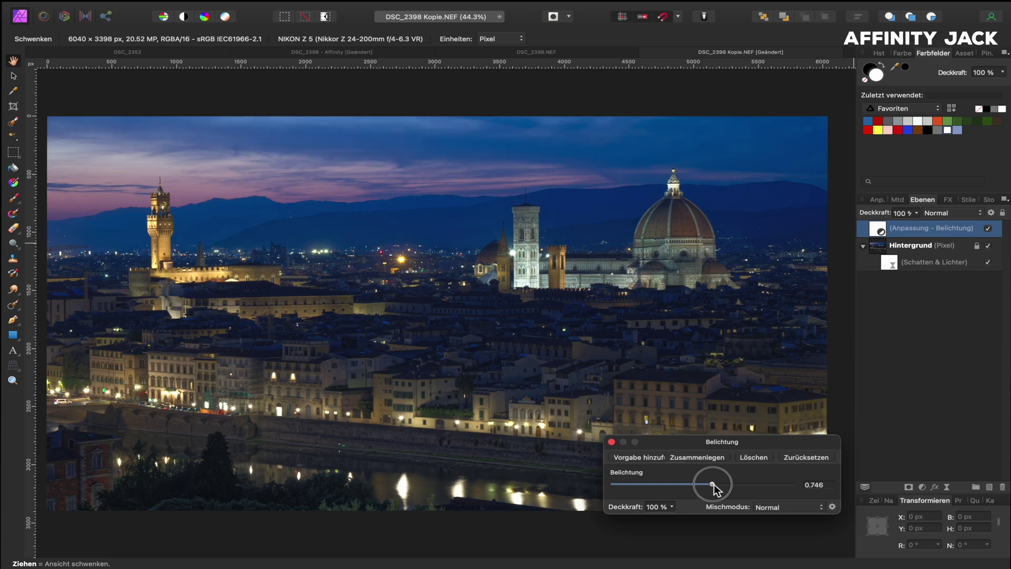
click(612, 443)
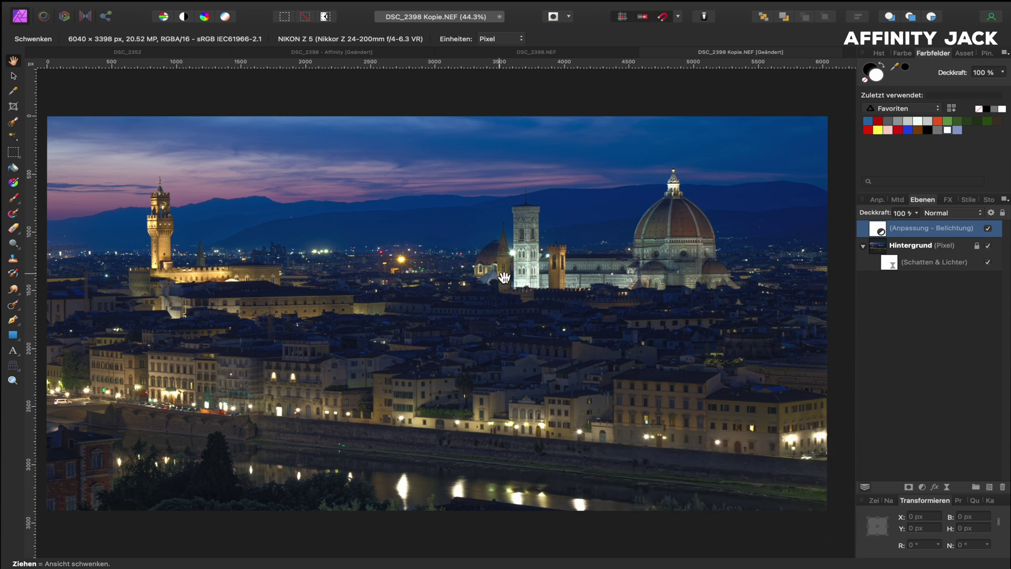
Inspect the towers and riverside, fit the whole photo to the window, and pick the Paint Brush
scroll(168, 252, up, 5)
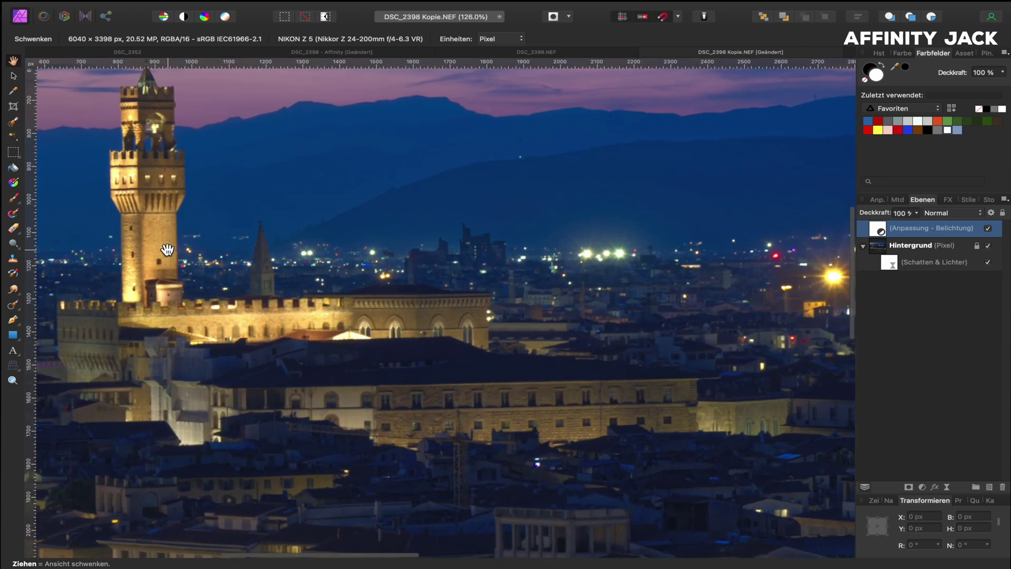
scroll(146, 248, down, 2)
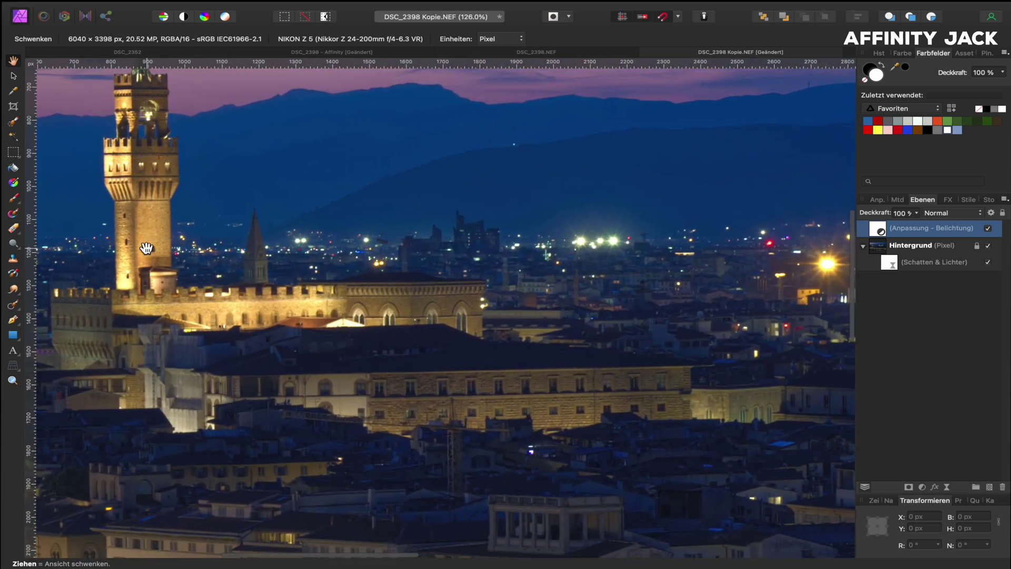
scroll(300, 313, down, 5)
scroll(298, 309, down, 2)
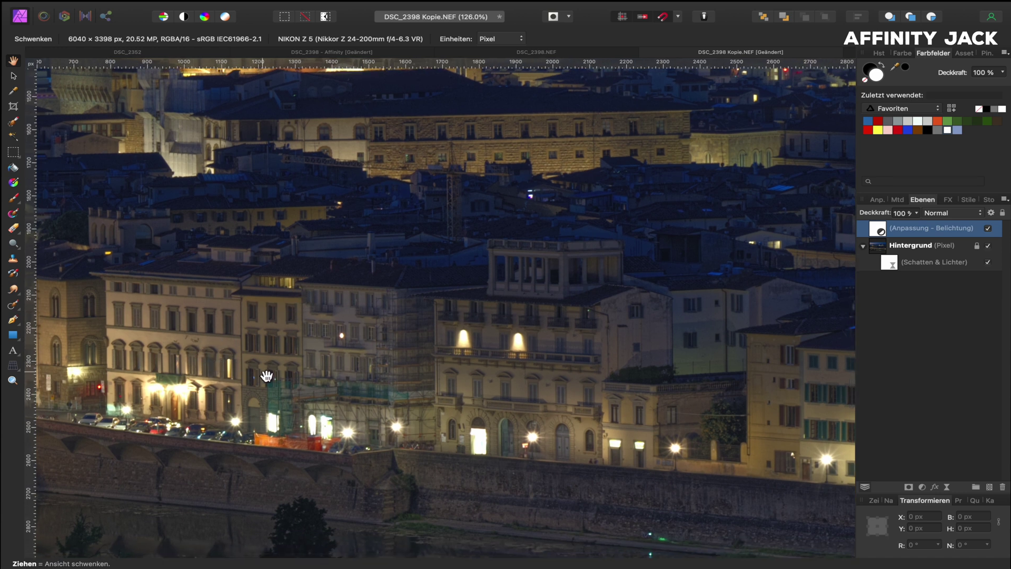
scroll(300, 372, up, 3)
scroll(300, 369, up, 3)
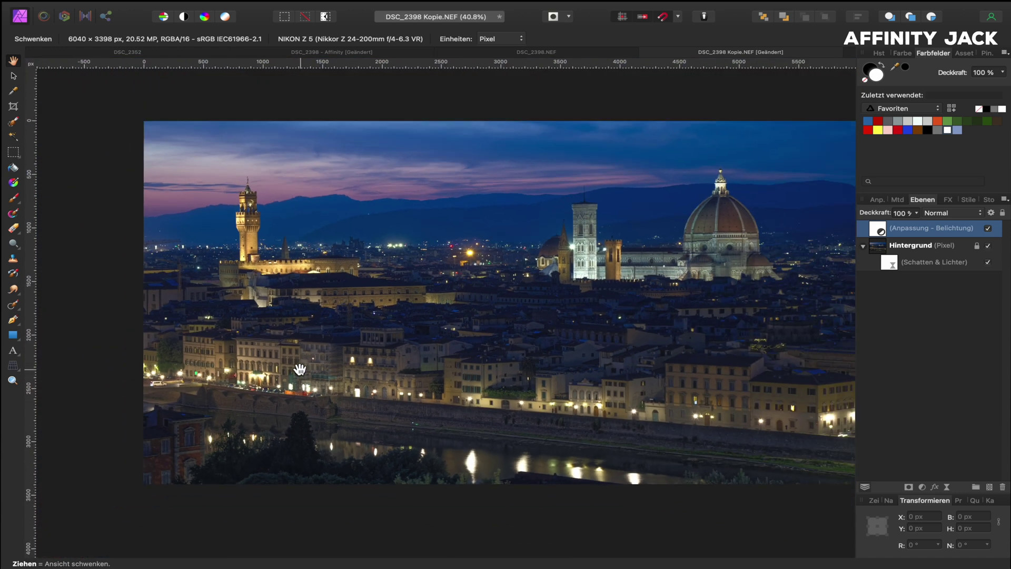
key(super+0)
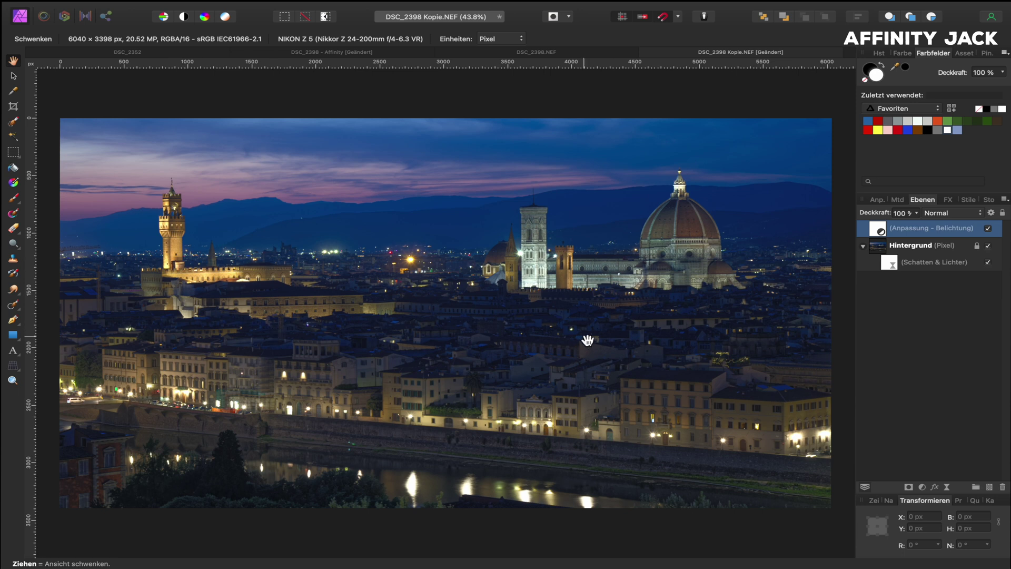
key(b)
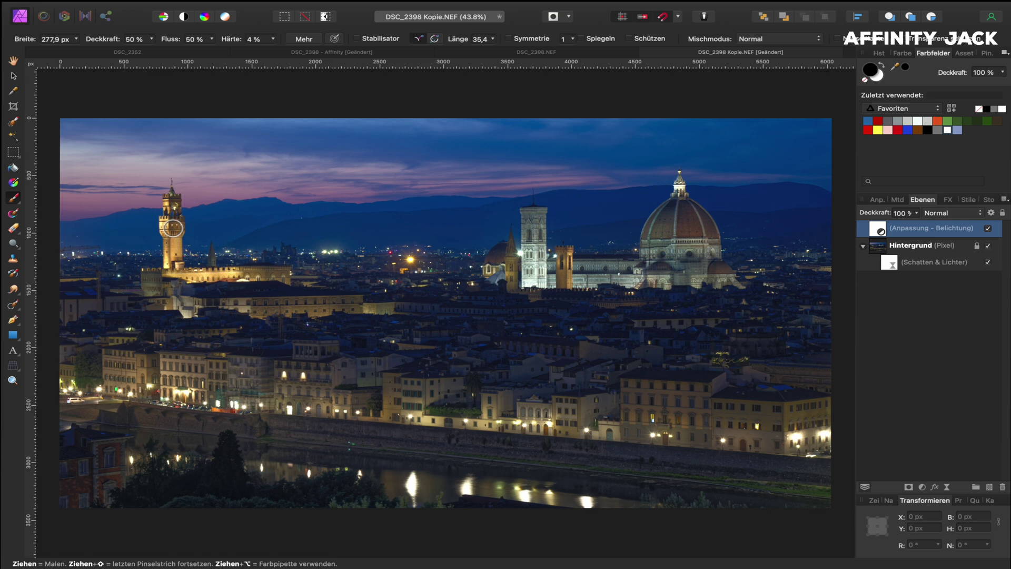
Paint the exposure mask over the tower, palace wall and lower bell tower, then compare before/after
drag(169, 229, 222, 278)
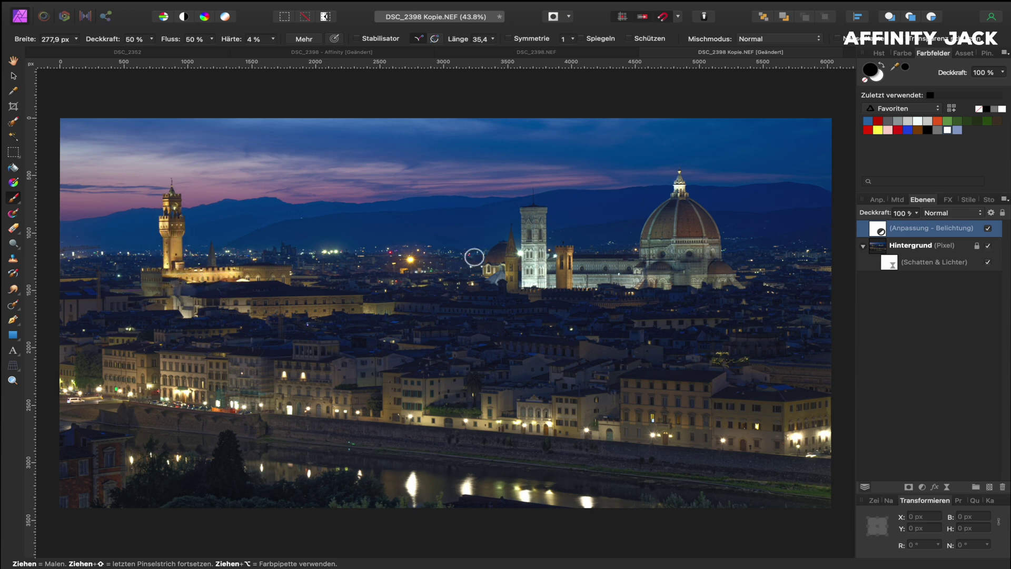
drag(535, 293, 532, 271)
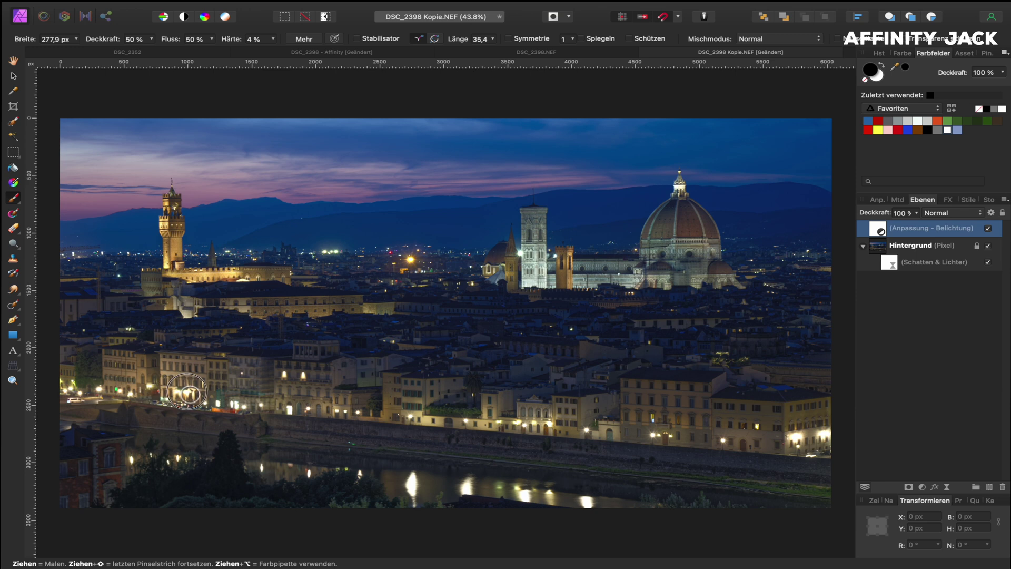
click(989, 228)
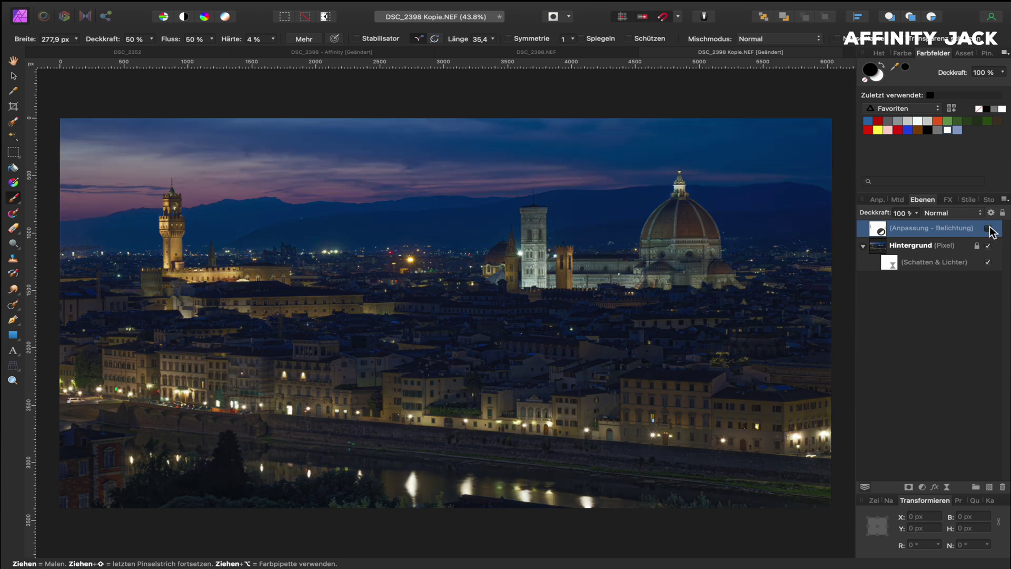
click(988, 228)
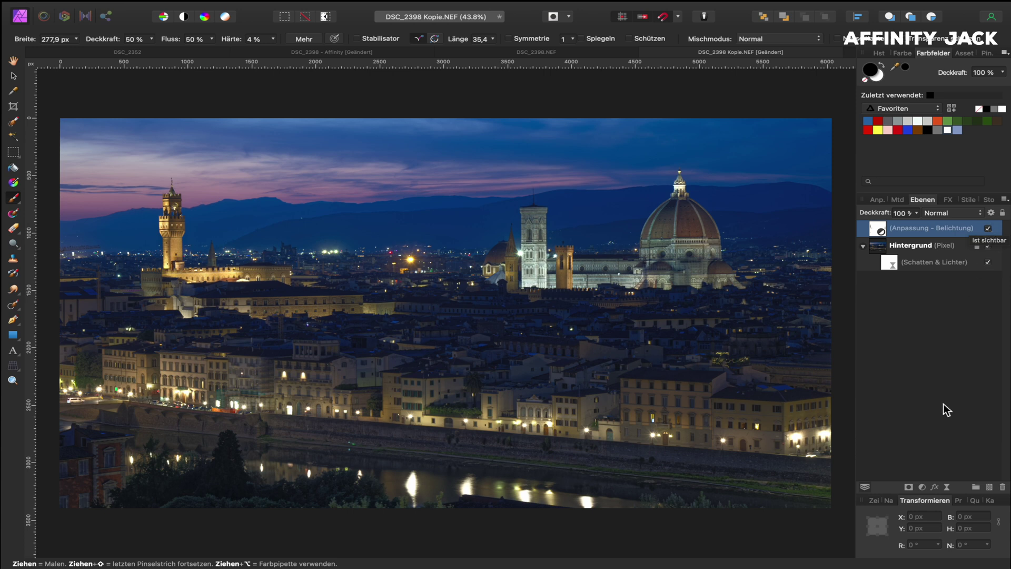
click(922, 486)
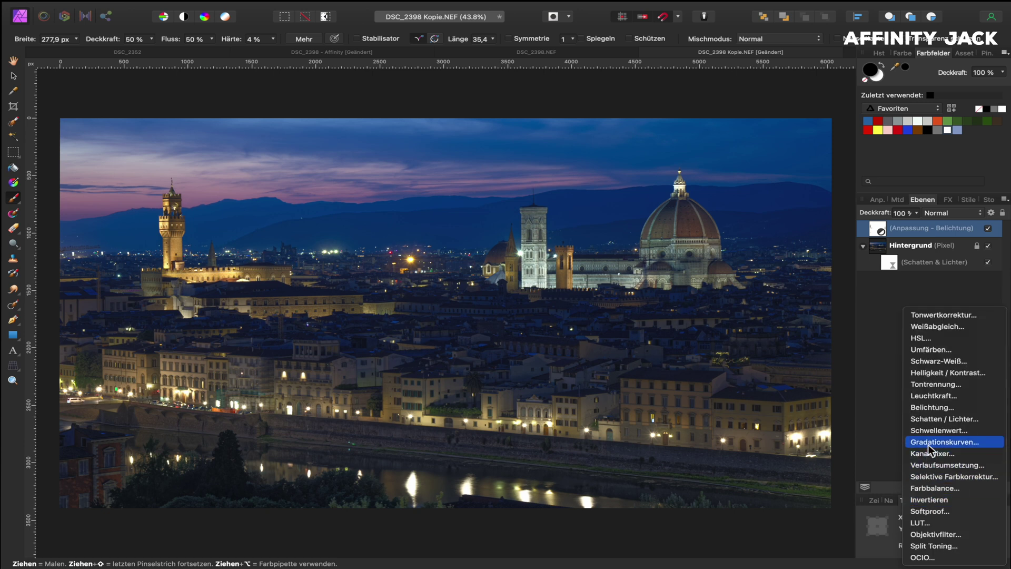
Add a Brightness / Contrast adjustment layer with brightness 20 % and contrast 20 %
click(933, 374)
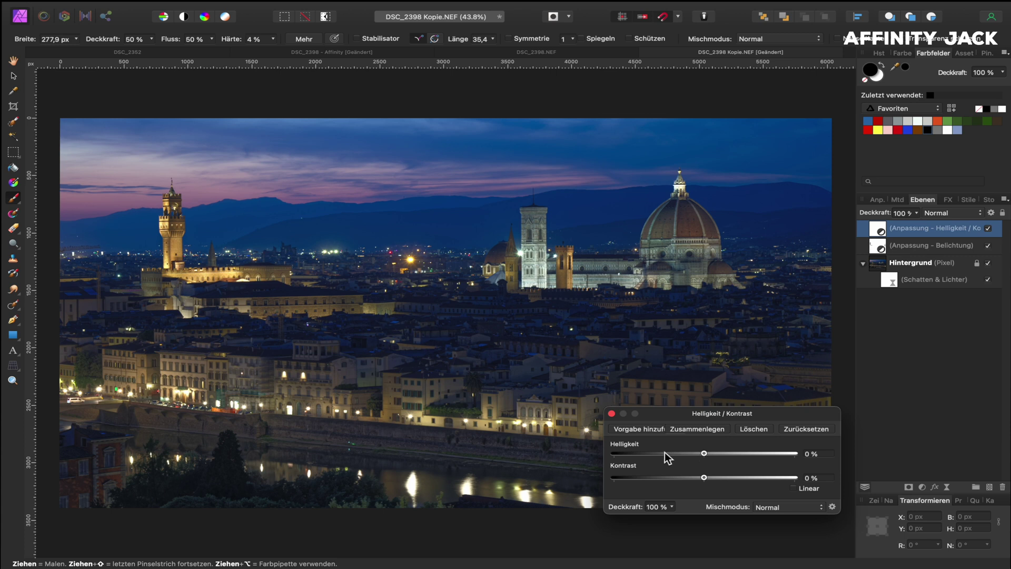
click(704, 454)
drag(704, 454, 709, 458)
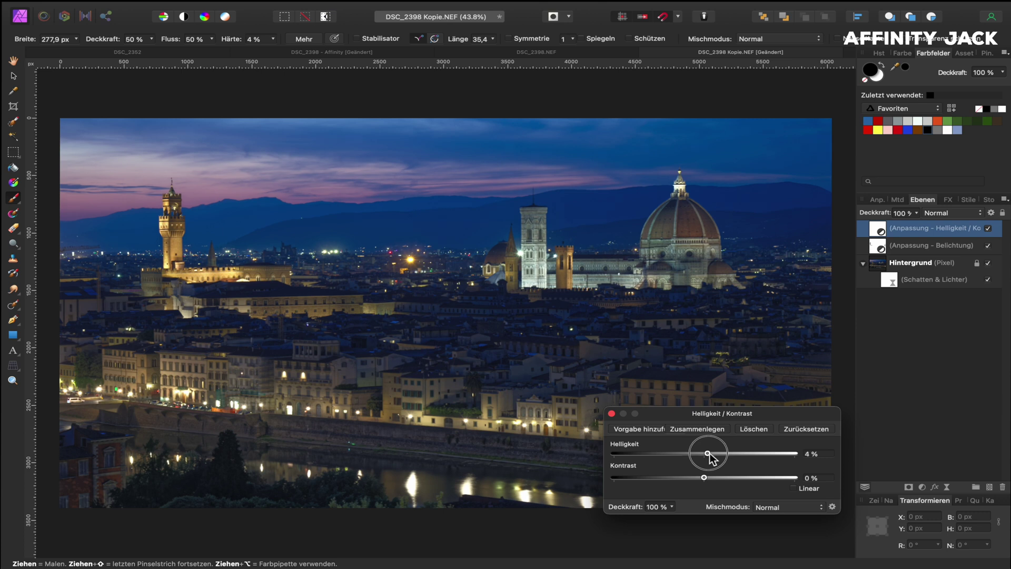
drag(709, 457, 724, 454)
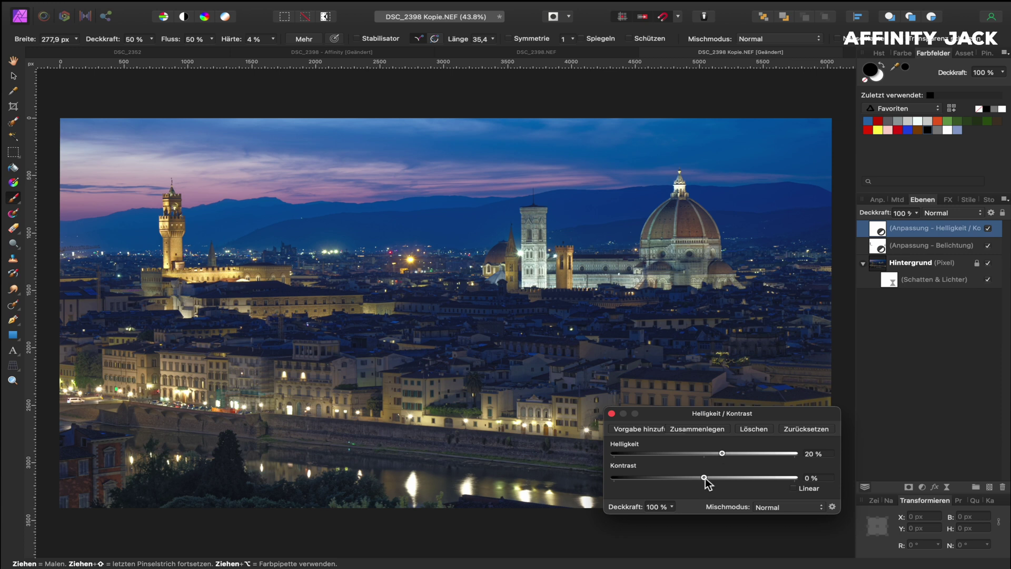
drag(706, 479, 725, 481)
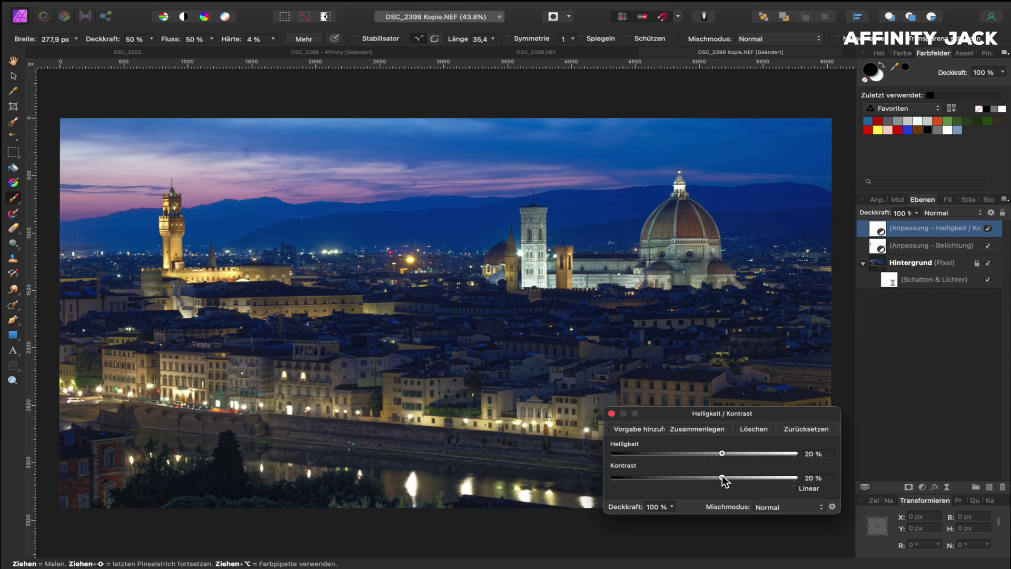
click(612, 413)
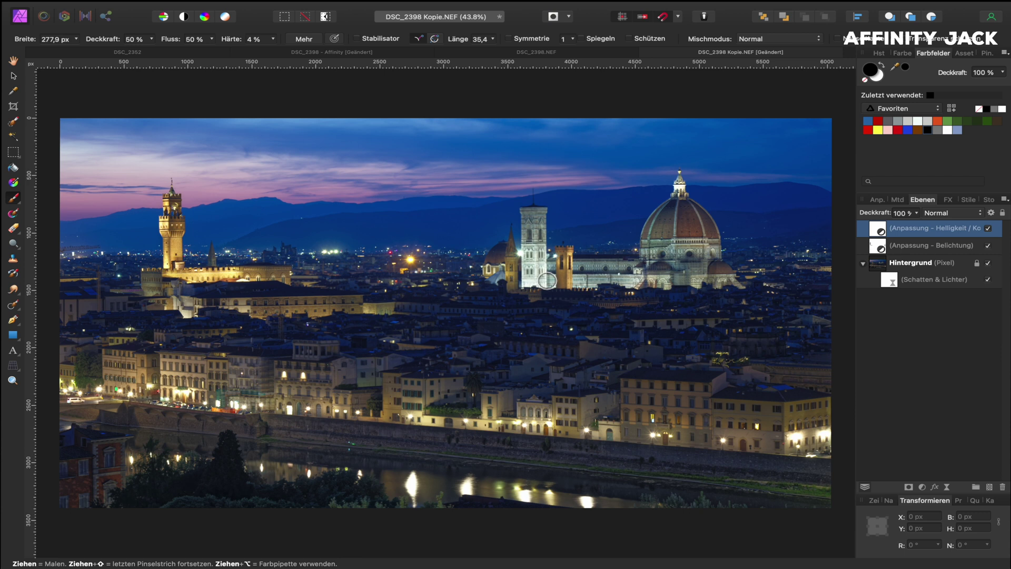
Enlarge the brush to about 289 px and paint the Brightness / Contrast mask over the campanile
scroll(544, 276, up, 2)
scroll(543, 277, up, 4)
scroll(543, 276, up, 1)
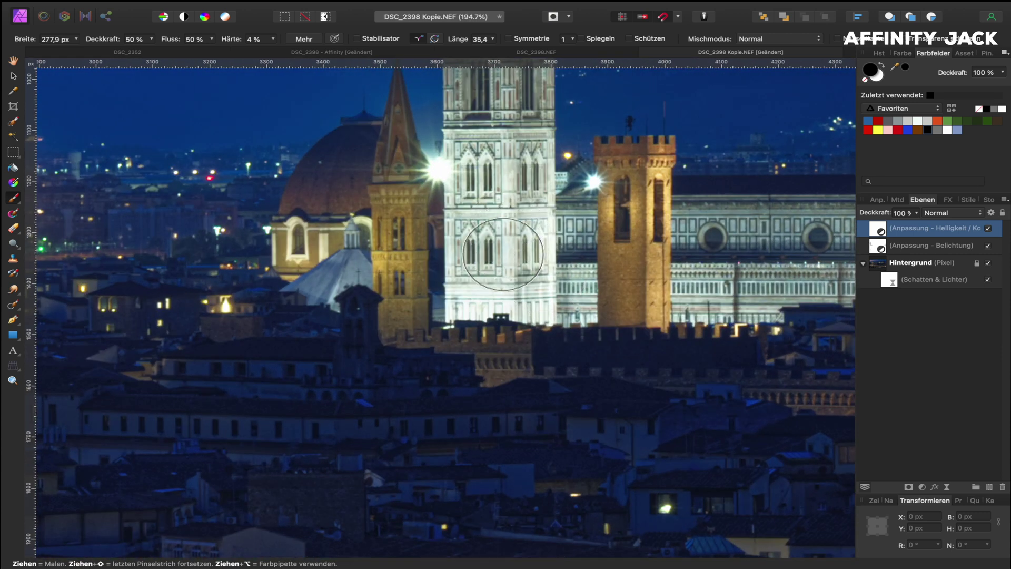
drag(498, 208, 504, 208)
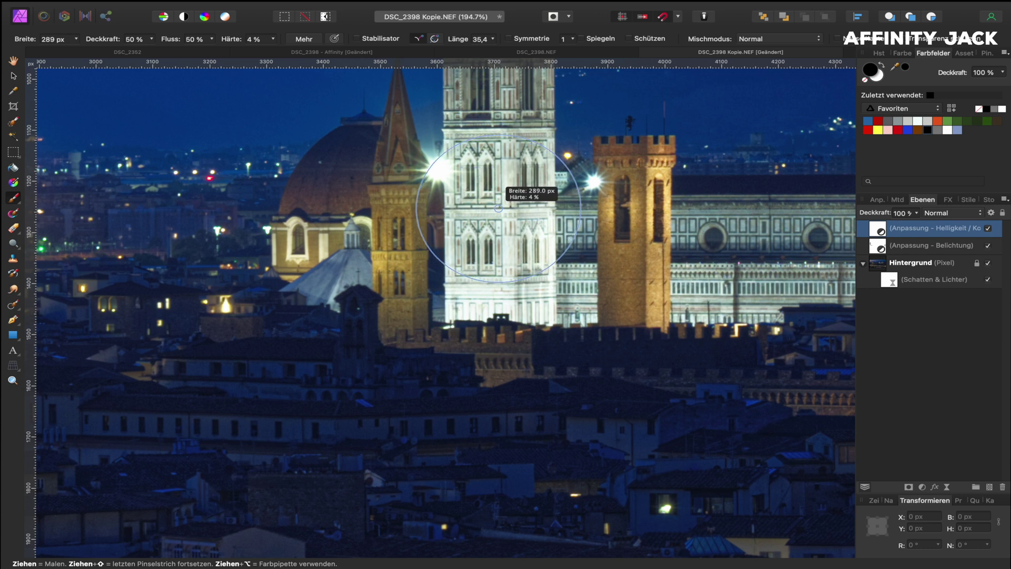
drag(495, 271, 499, 221)
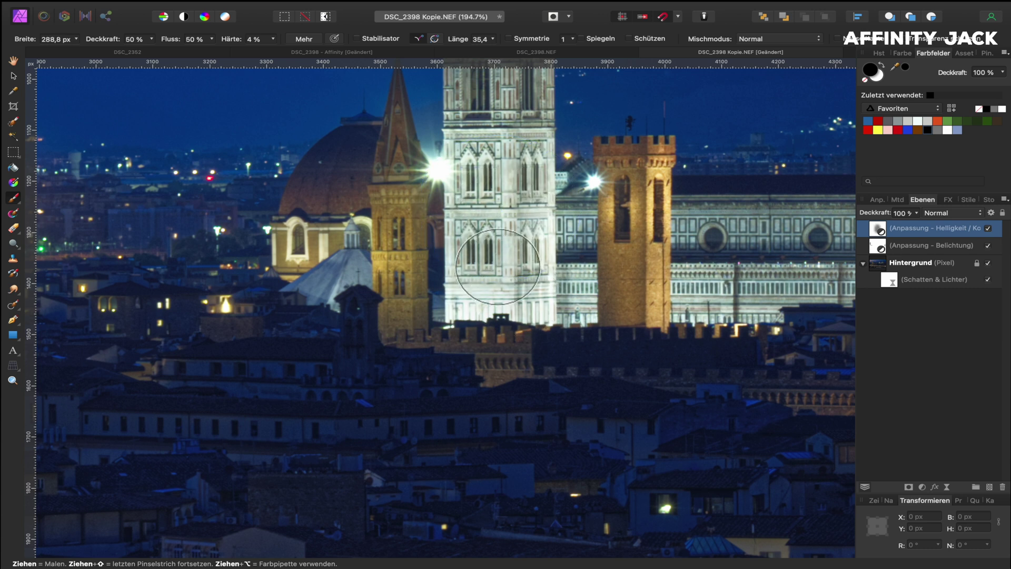
scroll(499, 253, left, 10)
scroll(498, 266, left, 7)
scroll(498, 265, left, 14)
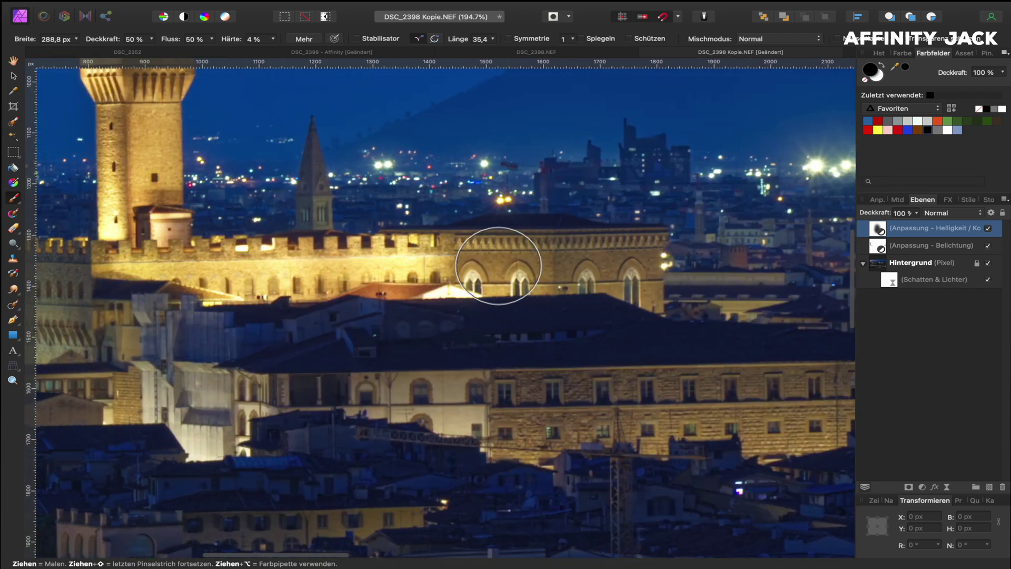
scroll(493, 264, left, 6)
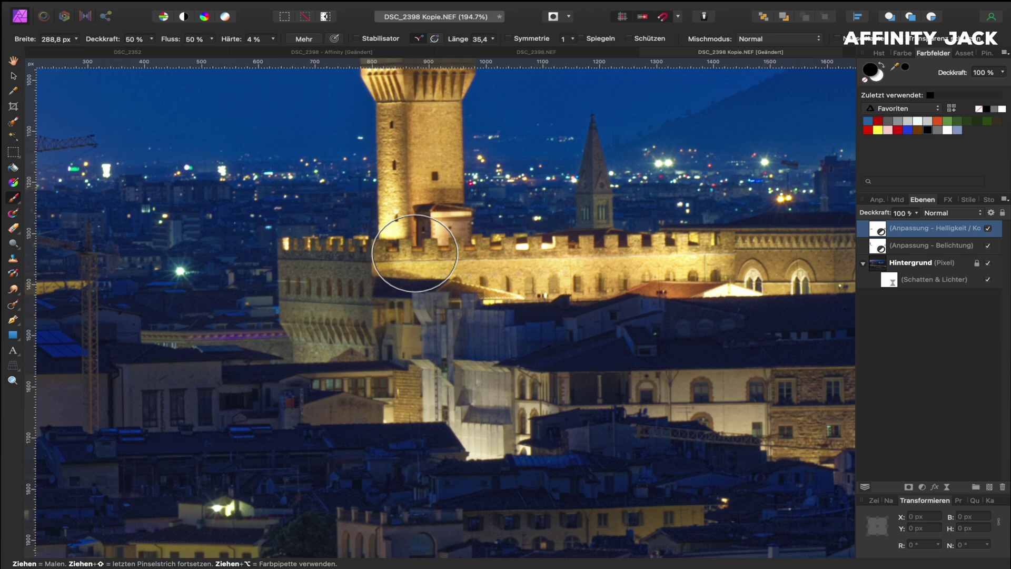
scroll(416, 253, up, 5)
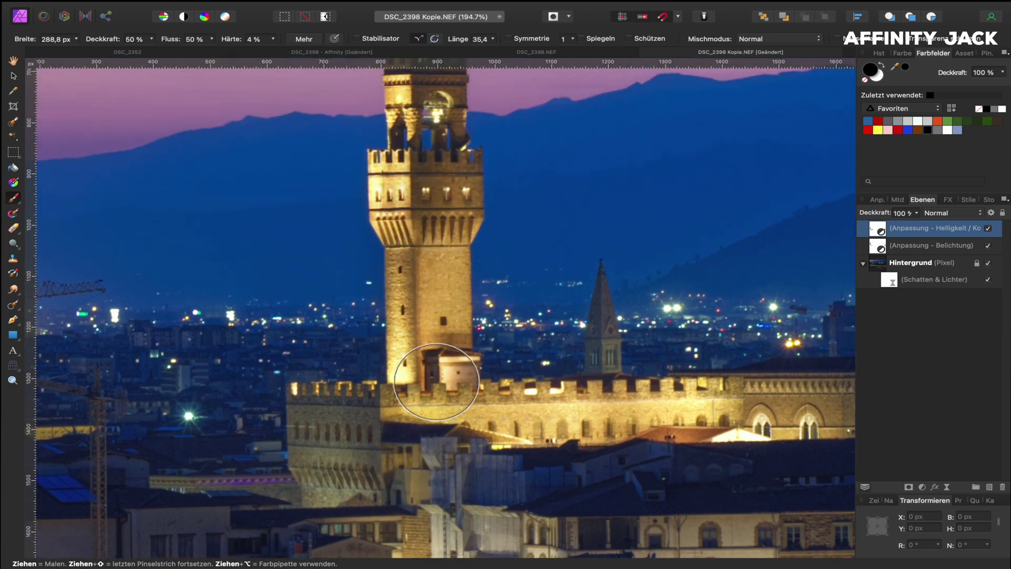
Fit the image to the window and compare the Brightness / Contrast layer off and on
key(super+0)
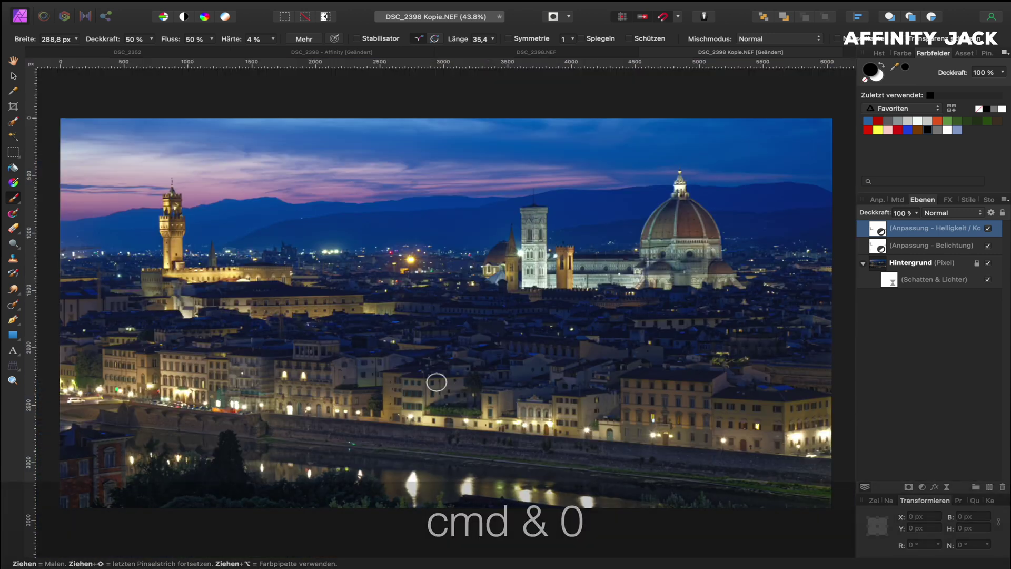
click(989, 228)
click(988, 228)
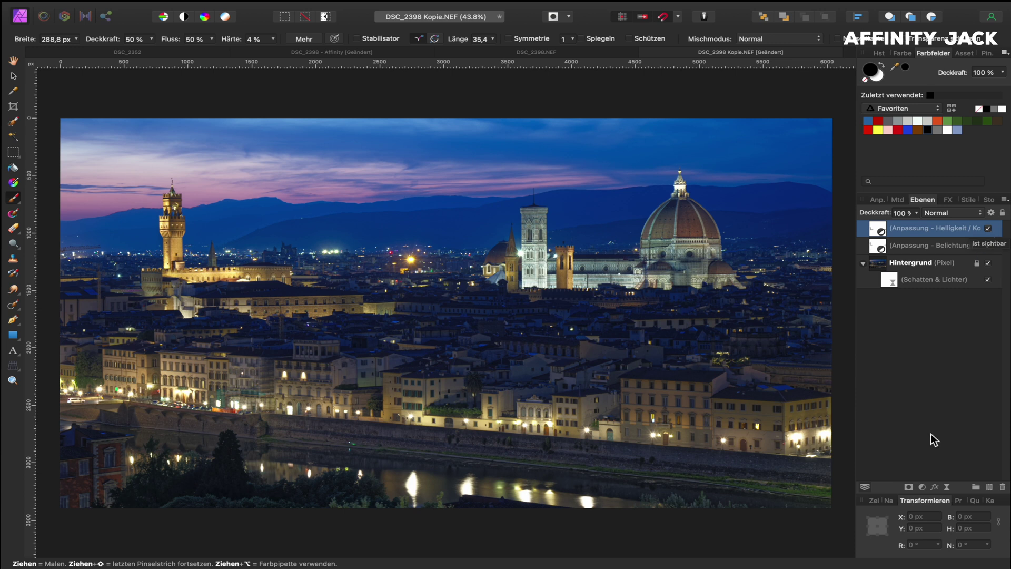
click(923, 487)
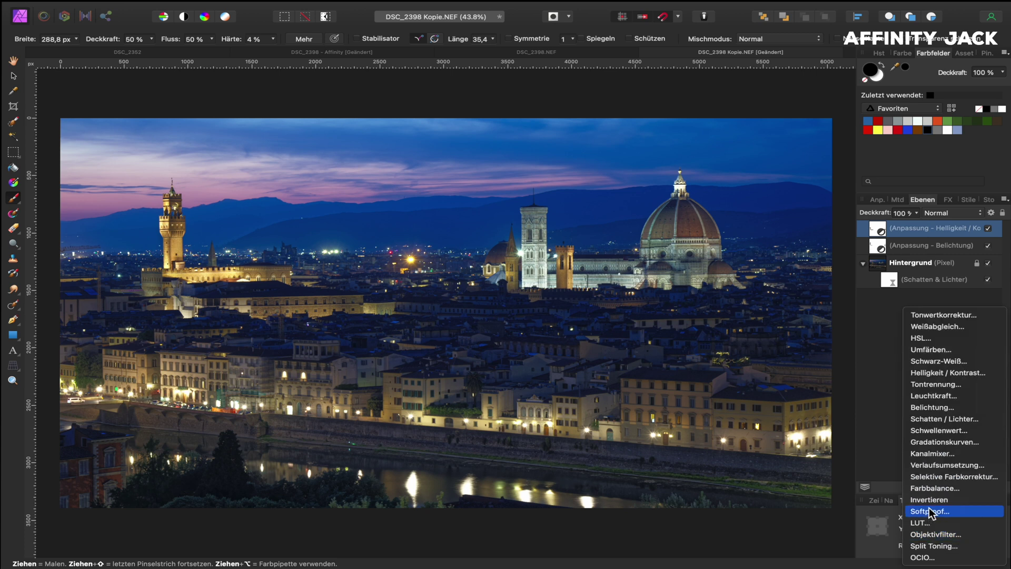
Add a Curves adjustment layer with three points in the shadows, midtones and highlights
click(932, 443)
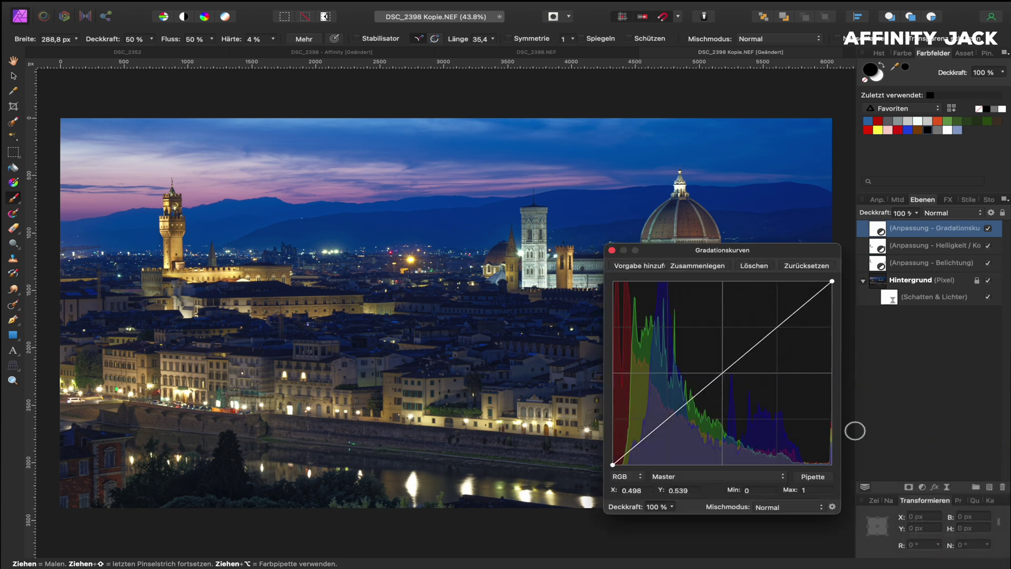
click(723, 373)
click(777, 327)
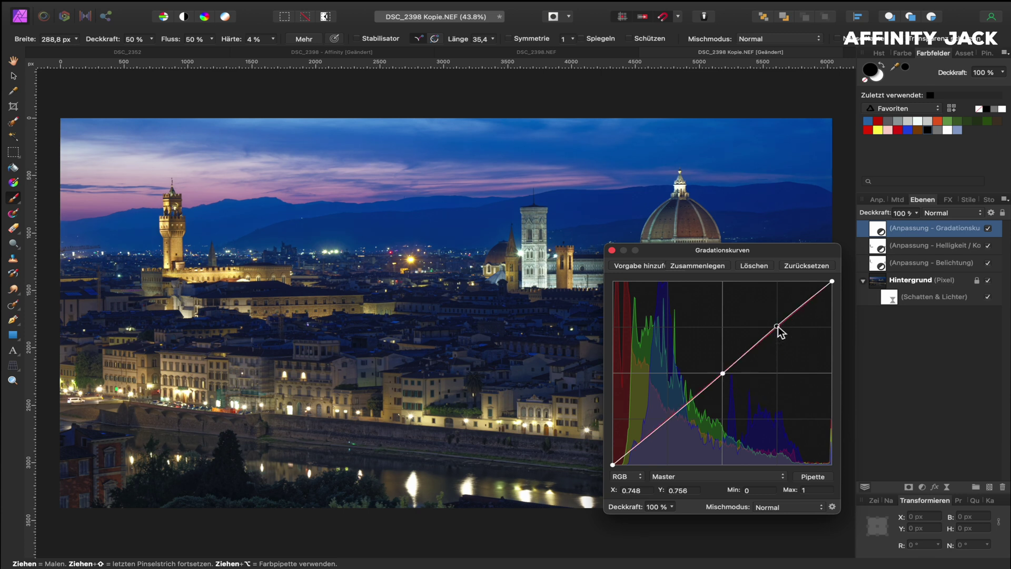
click(672, 417)
Shape a gentle S-curve by lifting the midtones and highlights and lowering the shadows
click(723, 374)
drag(722, 374, 723, 366)
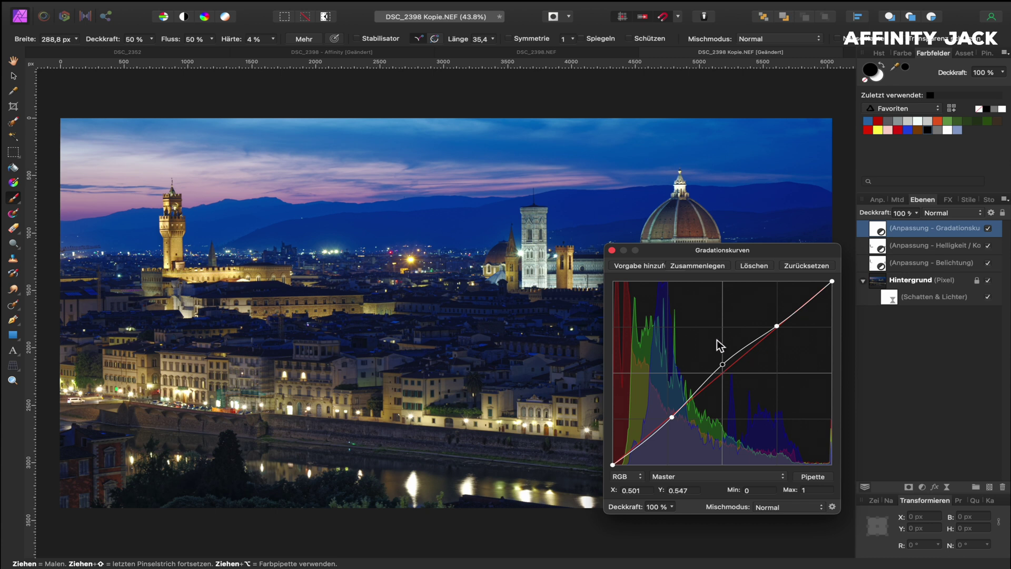
drag(779, 327, 779, 319)
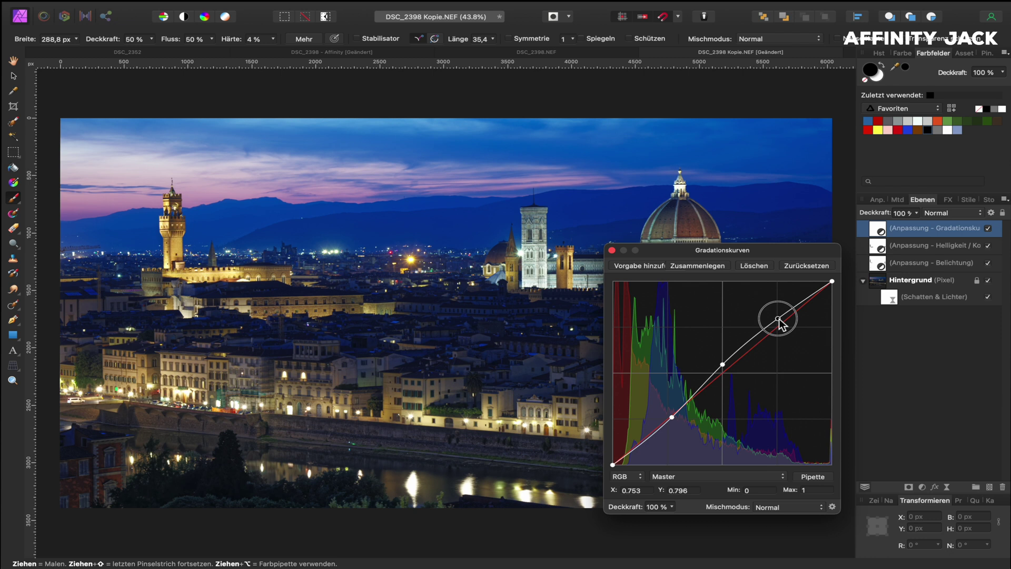
drag(778, 319, 779, 319)
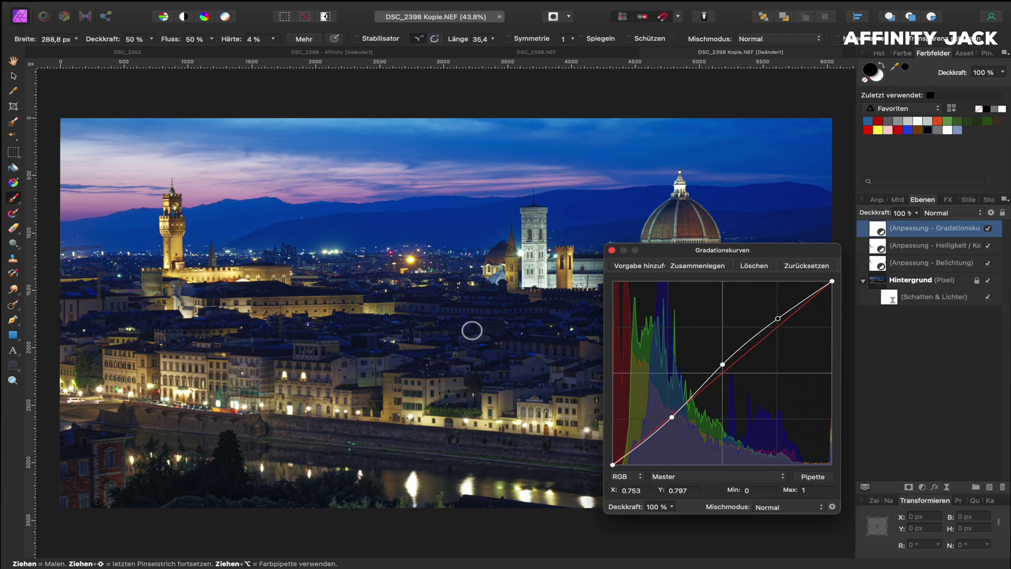
click(672, 417)
drag(673, 418, 673, 424)
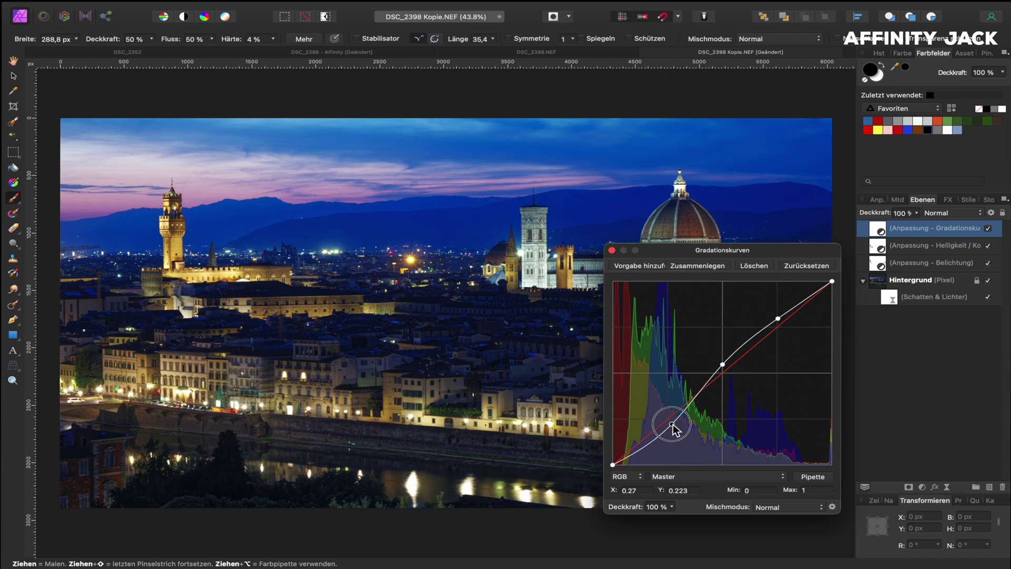
drag(672, 425, 672, 423)
click(611, 250)
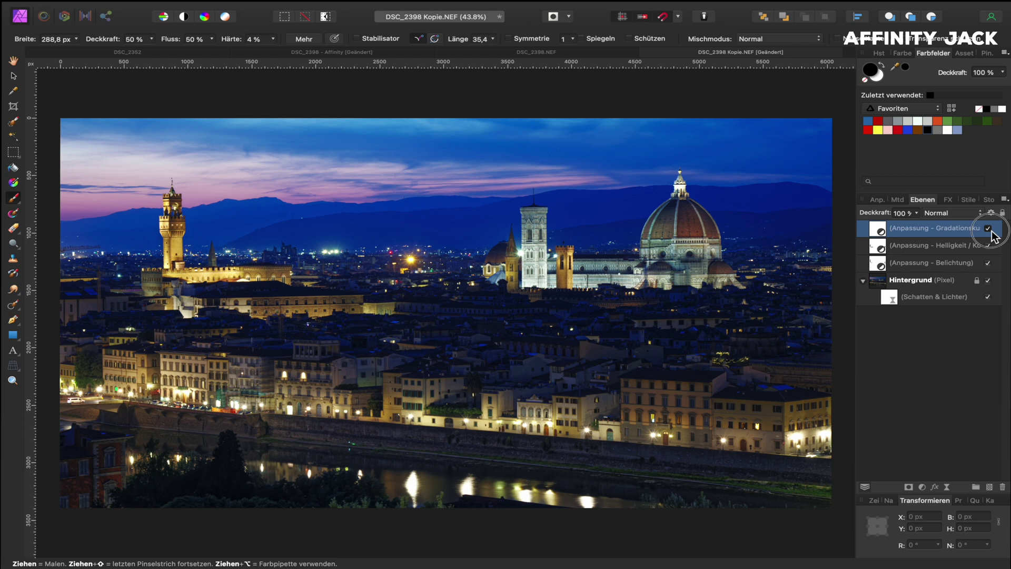
Compare the Curves layer off and on, paint its mask over the left tower, and inspect the mask
click(989, 230)
click(990, 229)
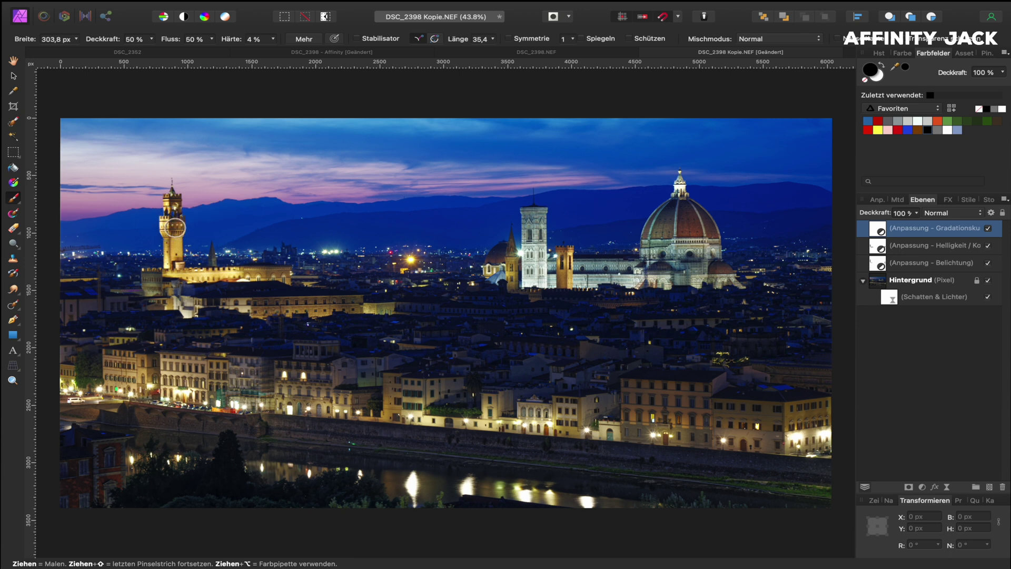
mouse_move(171, 224)
mouse_down()
mouse_move(174, 271)
mouse_move(191, 277)
mouse_up()
alt+click(881, 229)
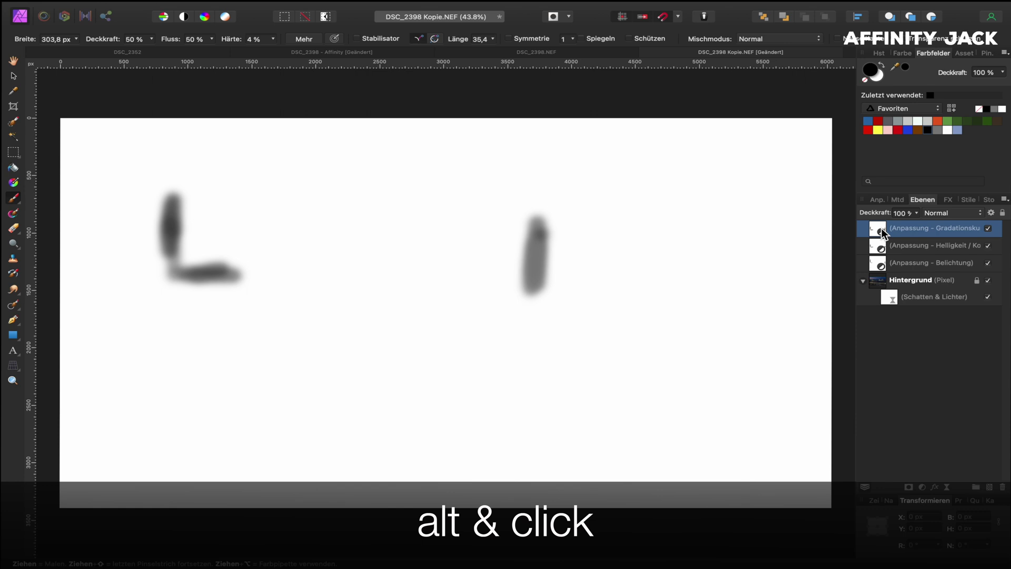
alt+click(882, 228)
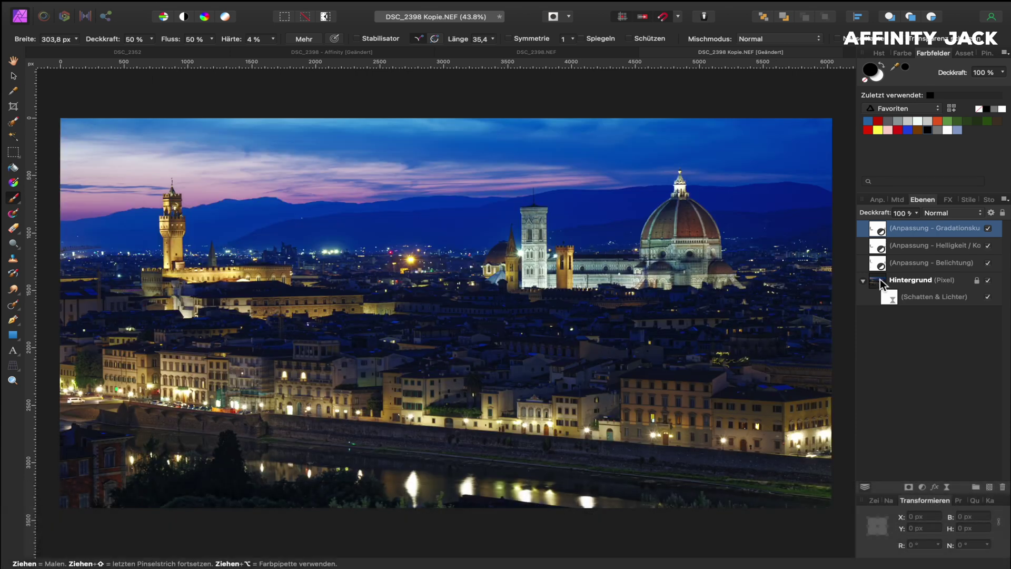
Add a Clarity live filter to the background photo at about 18 % strength
click(880, 283)
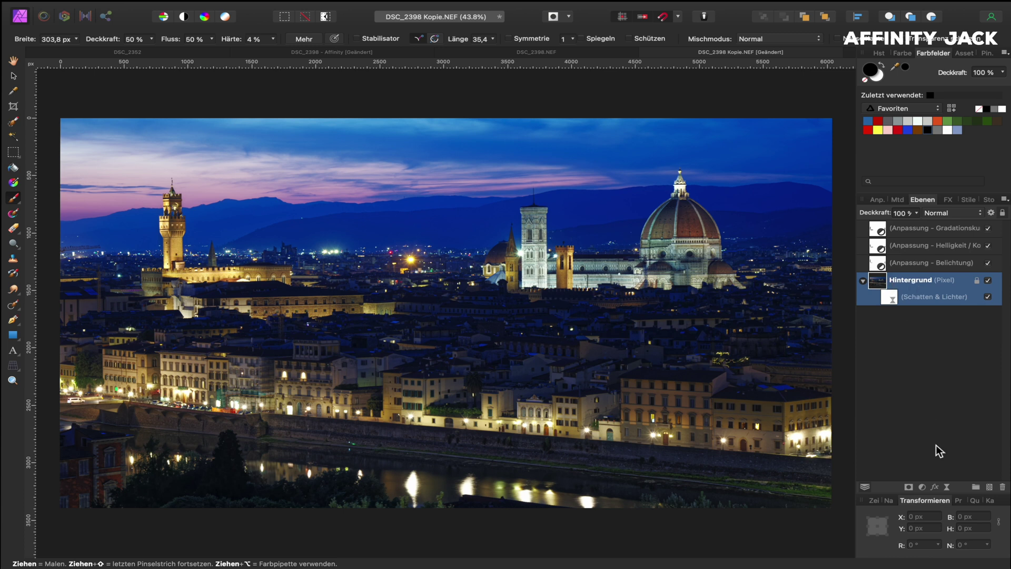
click(947, 488)
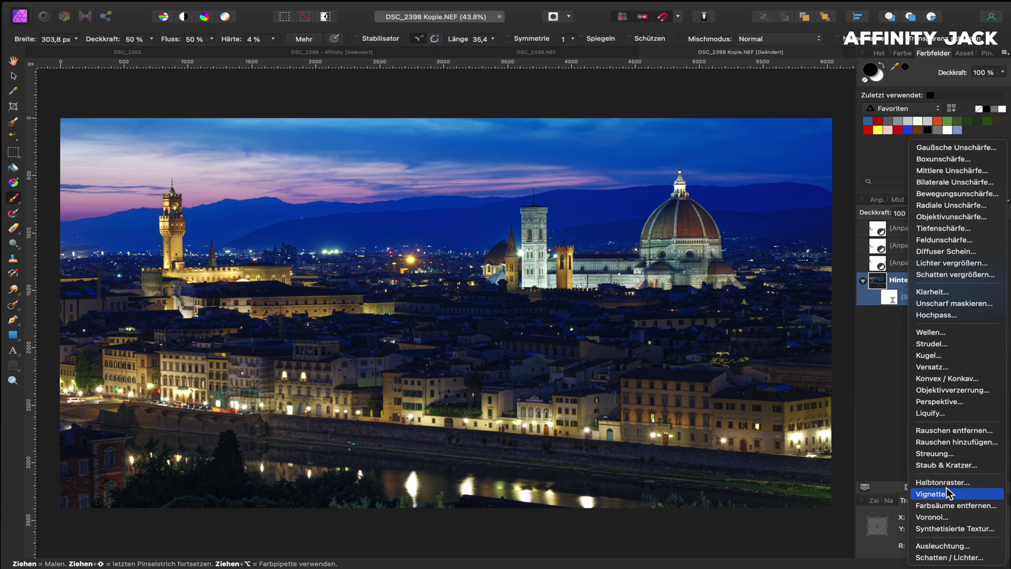
click(944, 293)
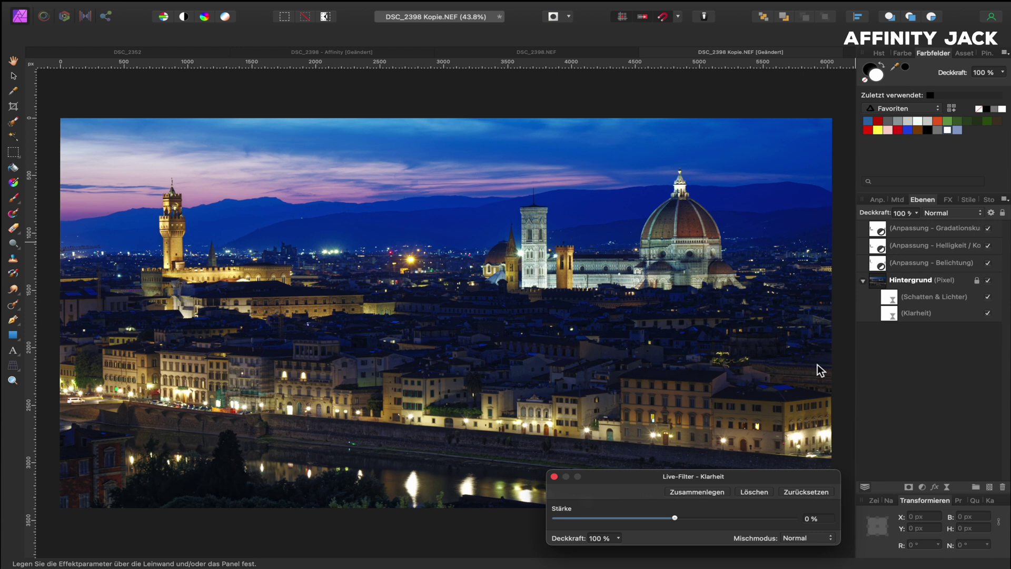
drag(676, 519, 700, 519)
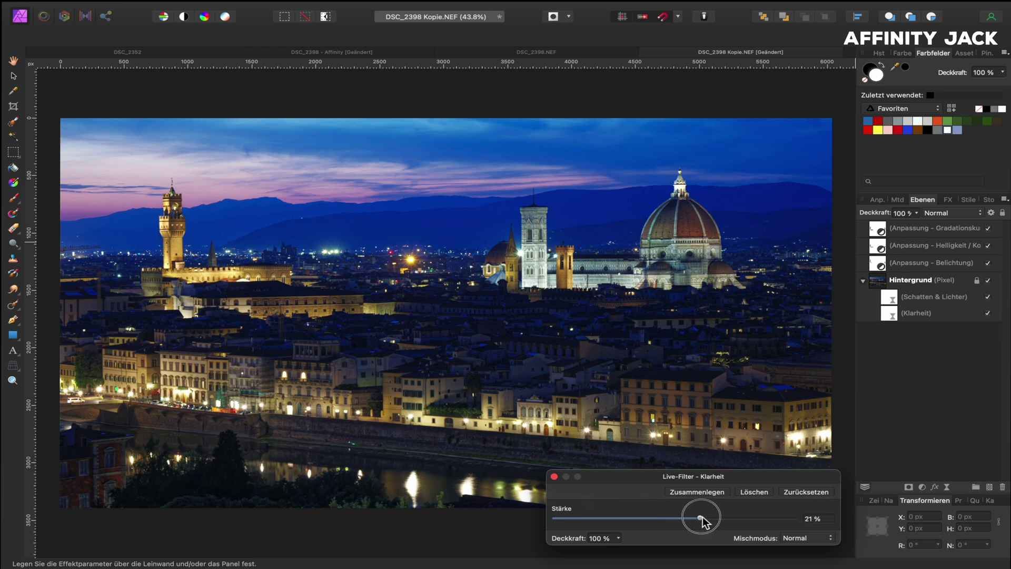
mouse_move(700, 519)
mouse_down()
mouse_move(764, 514)
mouse_move(699, 521)
mouse_up()
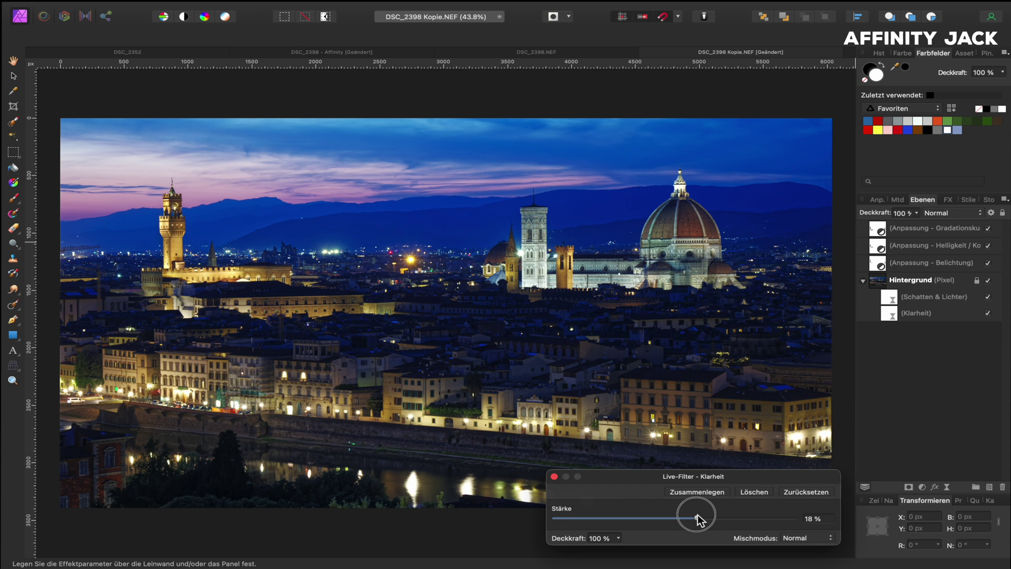
click(555, 477)
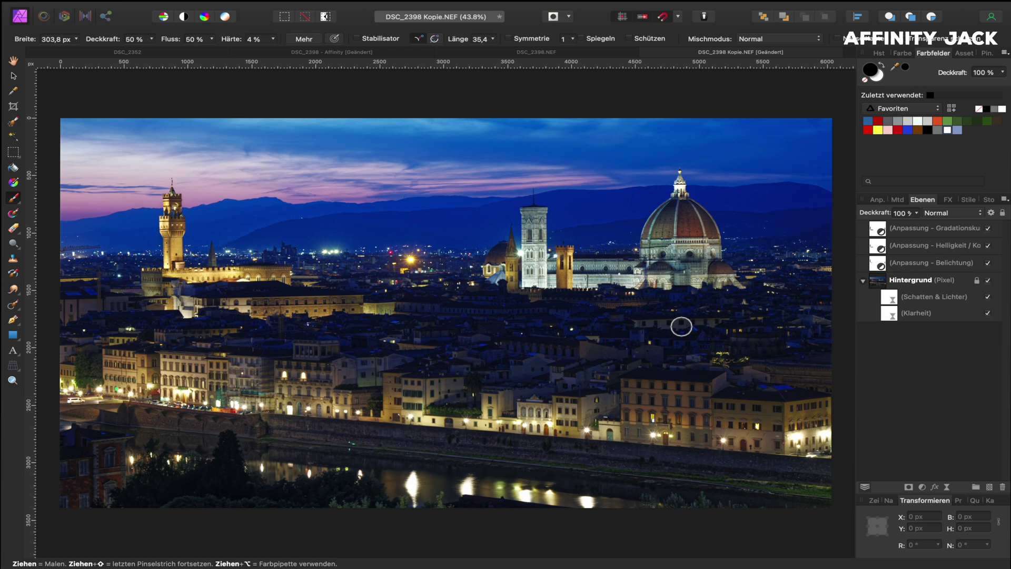
Merge all visible layers into a new top pixel layer named d&b
click(896, 231)
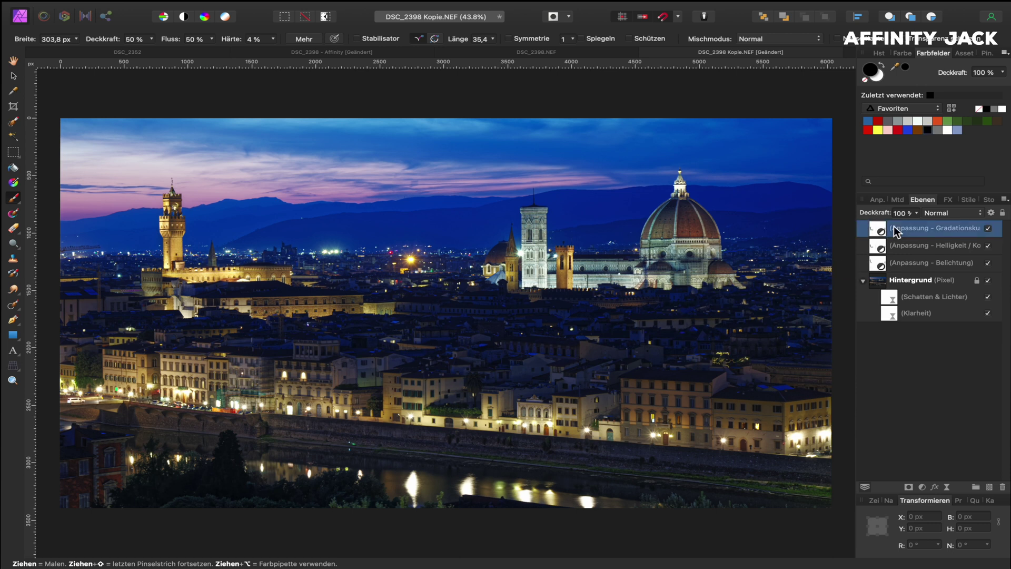
right_click(895, 232)
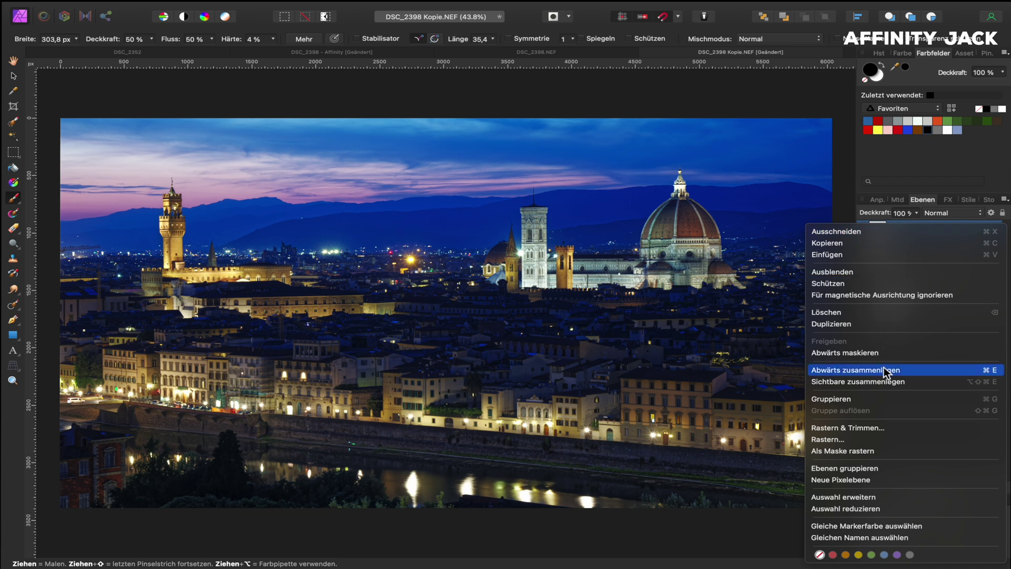
click(883, 380)
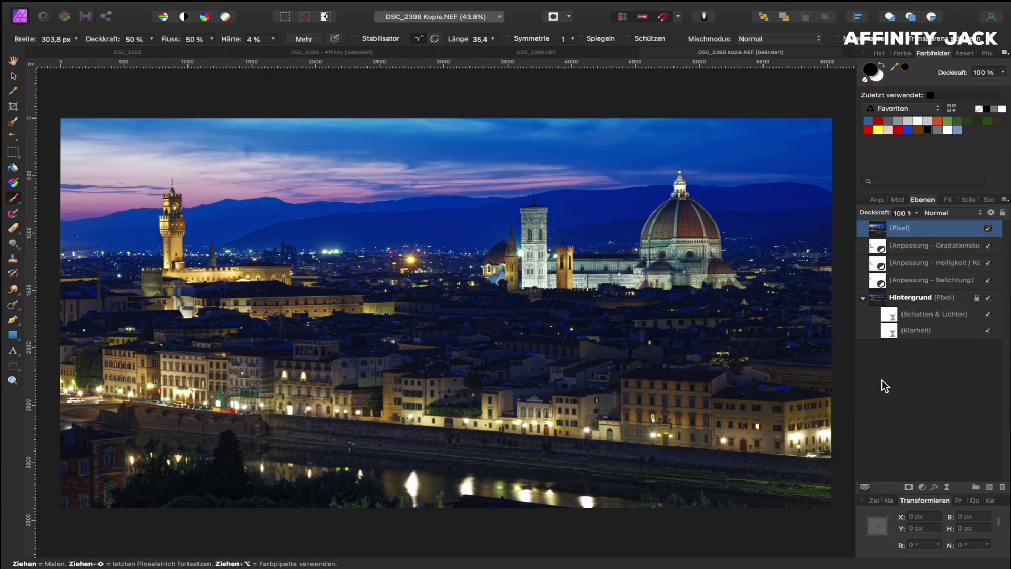
double_click(897, 228)
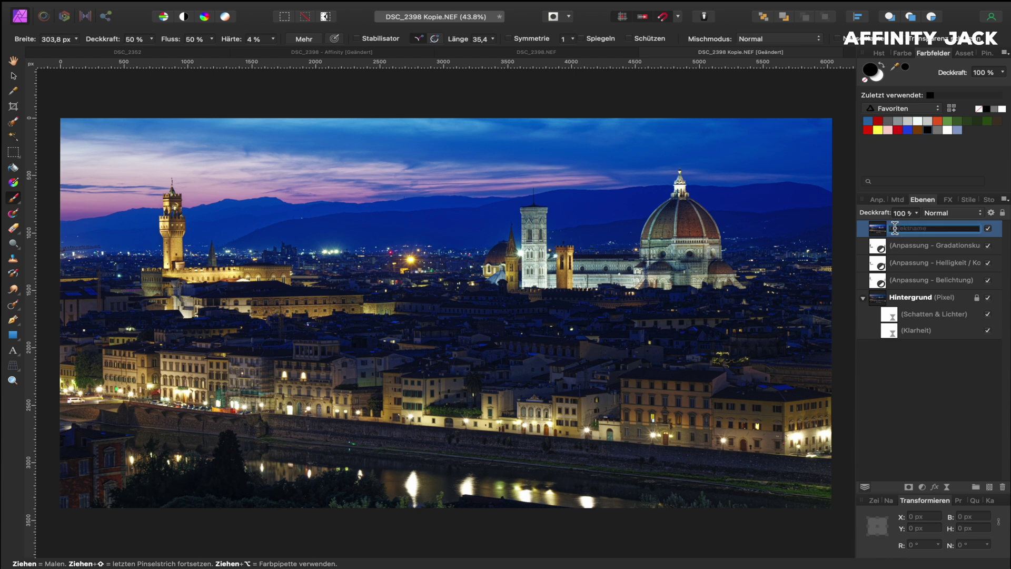
text(d&b)
key(Return)
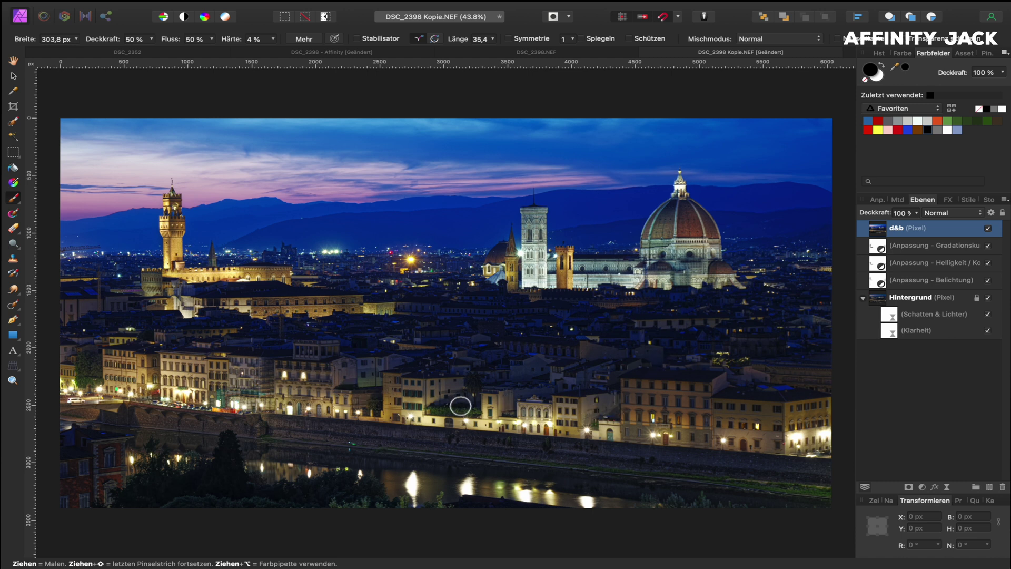
click(13, 247)
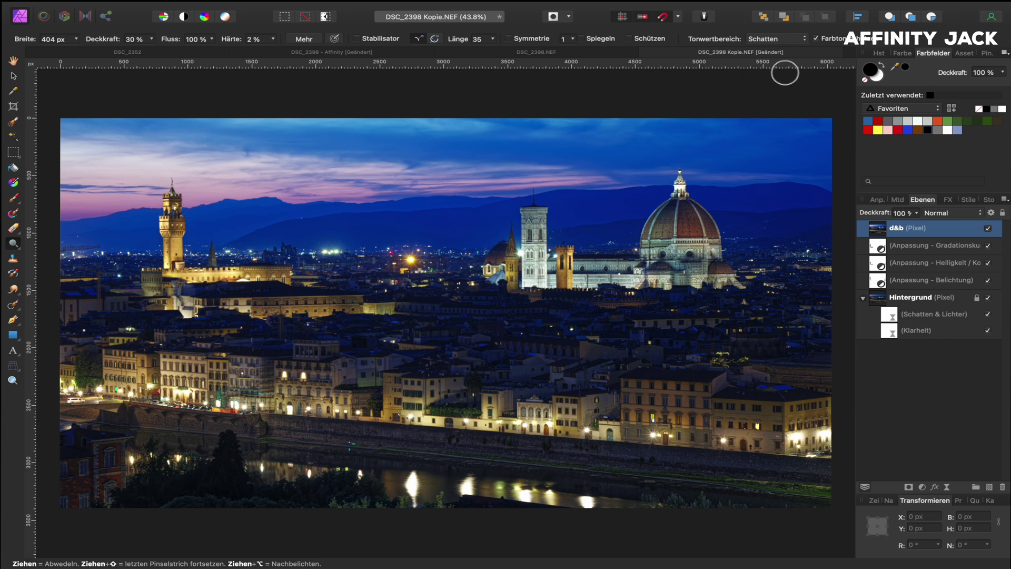
Dodge the riverfront buildings' midtones with a 570 px brush, left and right banks
click(786, 40)
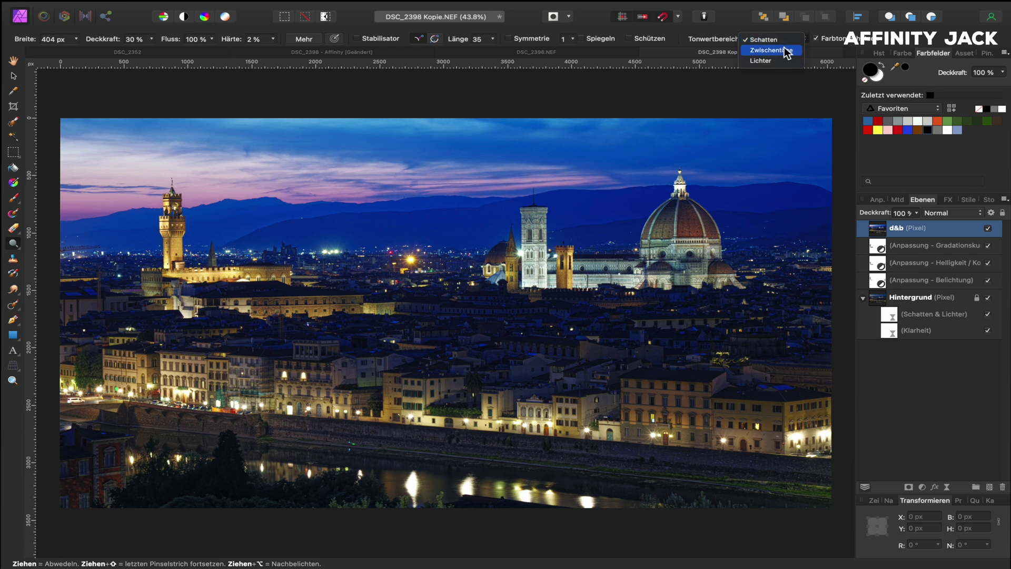
click(787, 51)
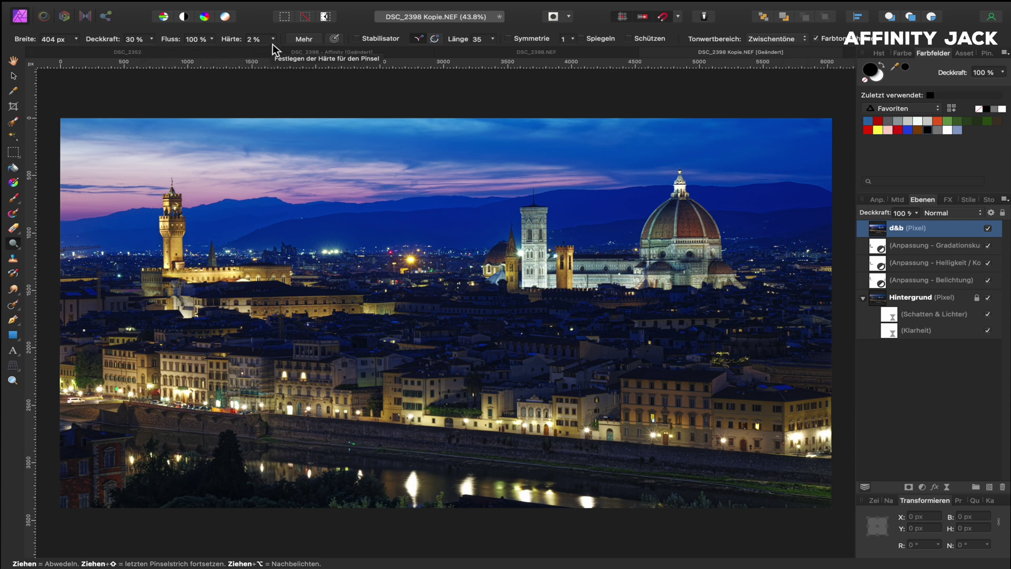
drag(236, 373, 263, 373)
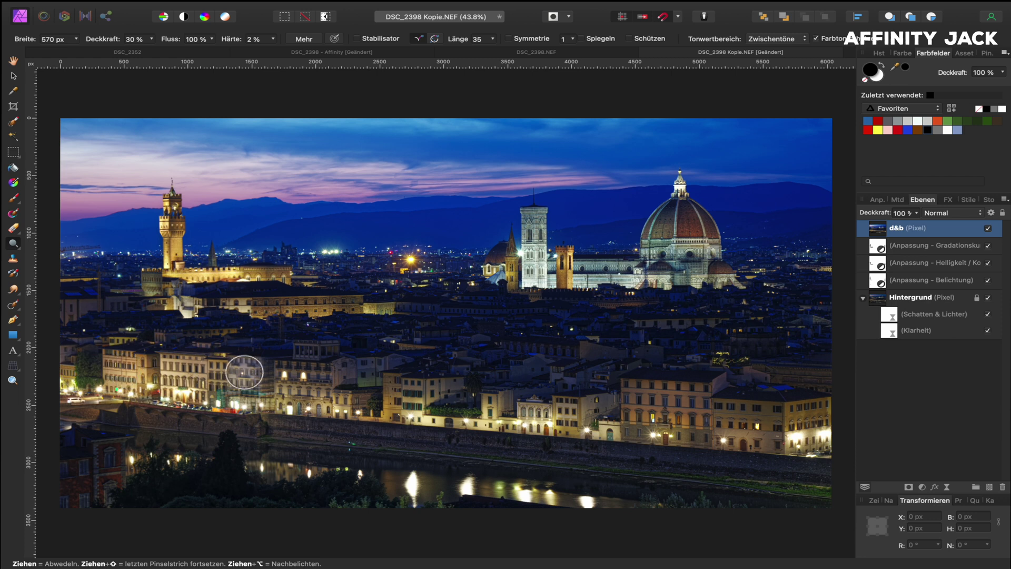
drag(245, 371, 286, 380)
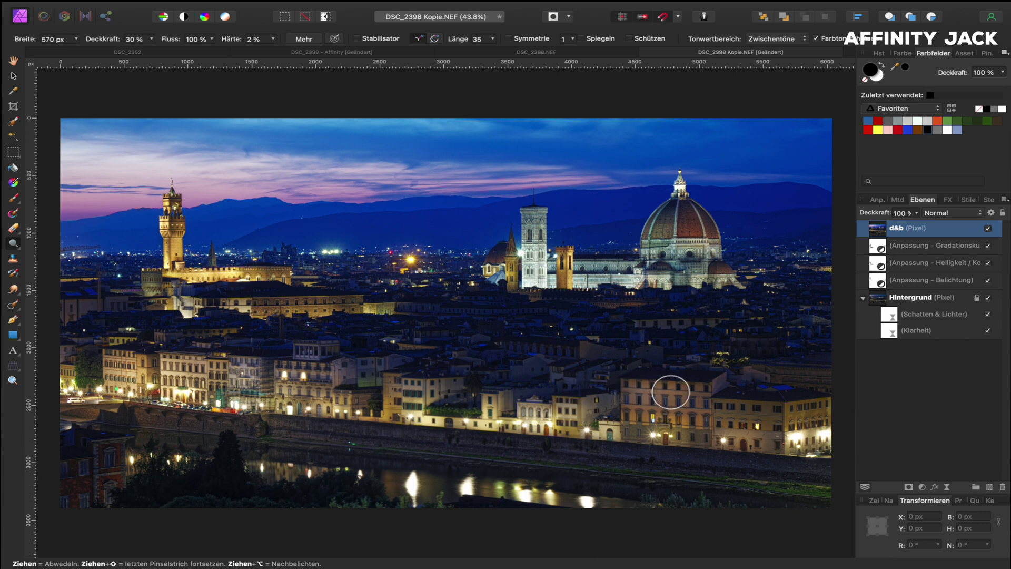
drag(692, 405, 801, 413)
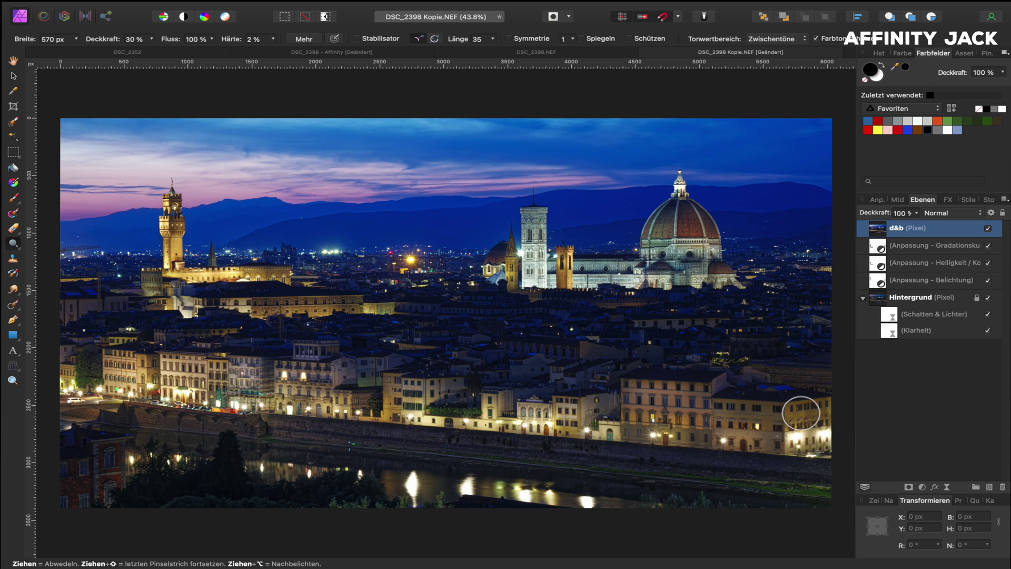
Shrink the dodge brush to about 233 px and brighten the bell tower top and central buildings
click(988, 229)
click(989, 229)
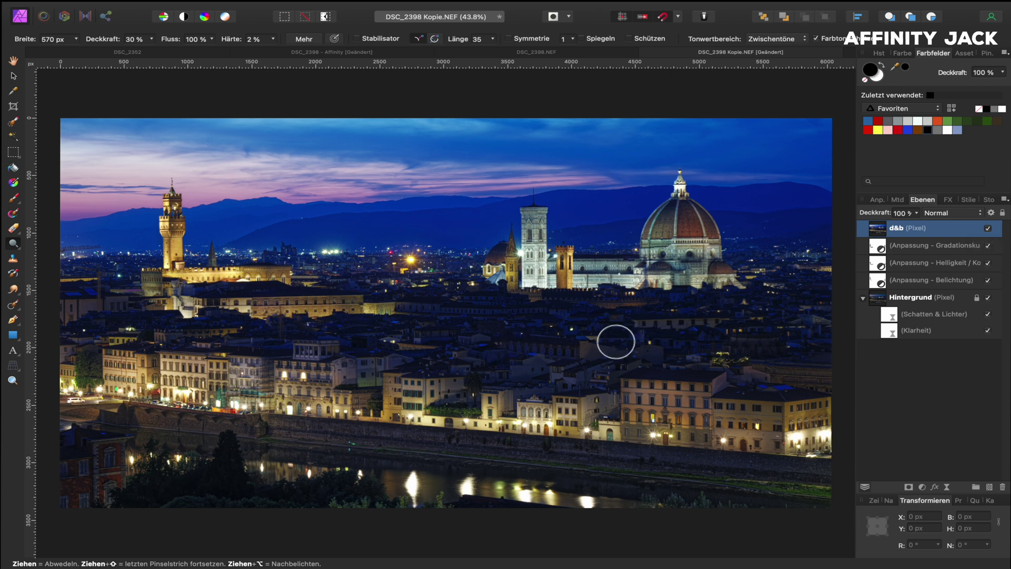
drag(679, 322, 651, 324)
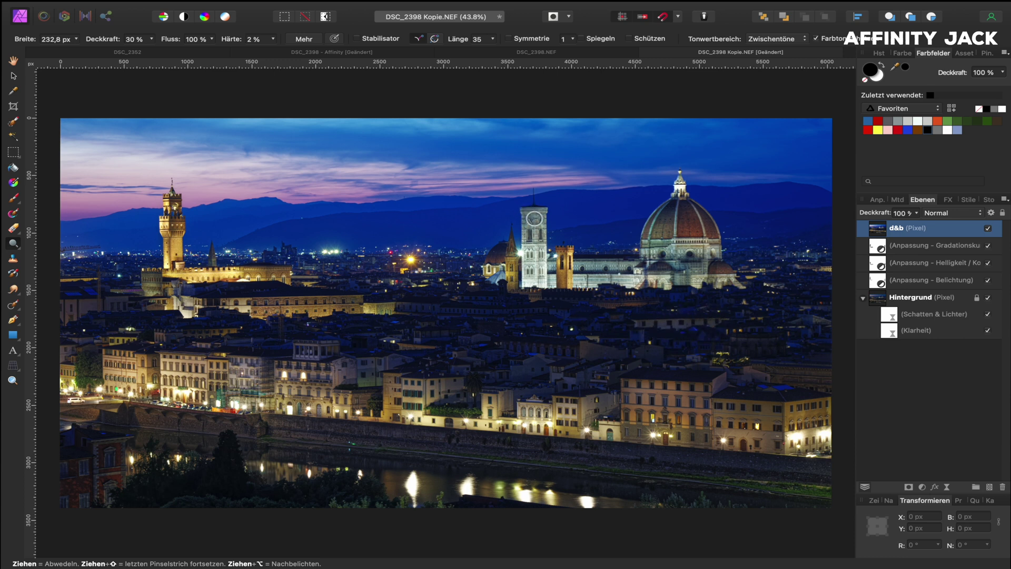
drag(534, 218, 534, 217)
mouse_move(528, 229)
mouse_down()
mouse_move(542, 218)
mouse_move(540, 237)
mouse_up()
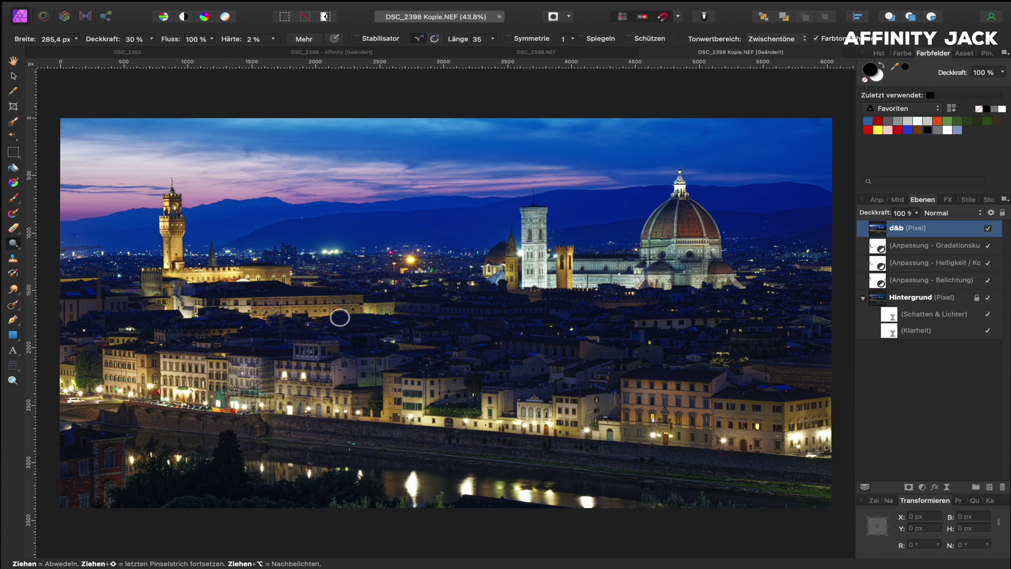
drag(214, 337, 163, 337)
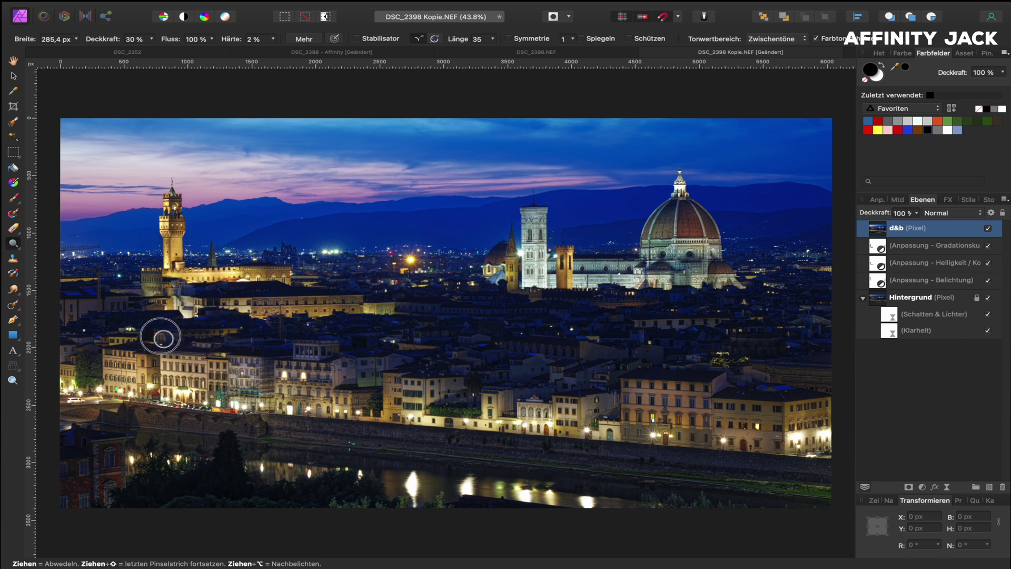
drag(165, 336, 130, 341)
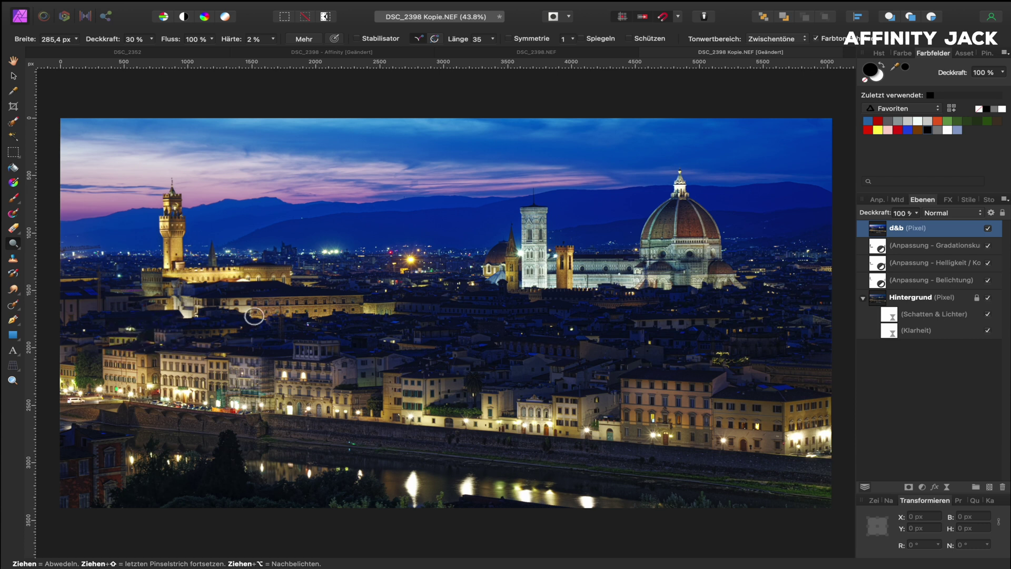
drag(289, 313, 372, 365)
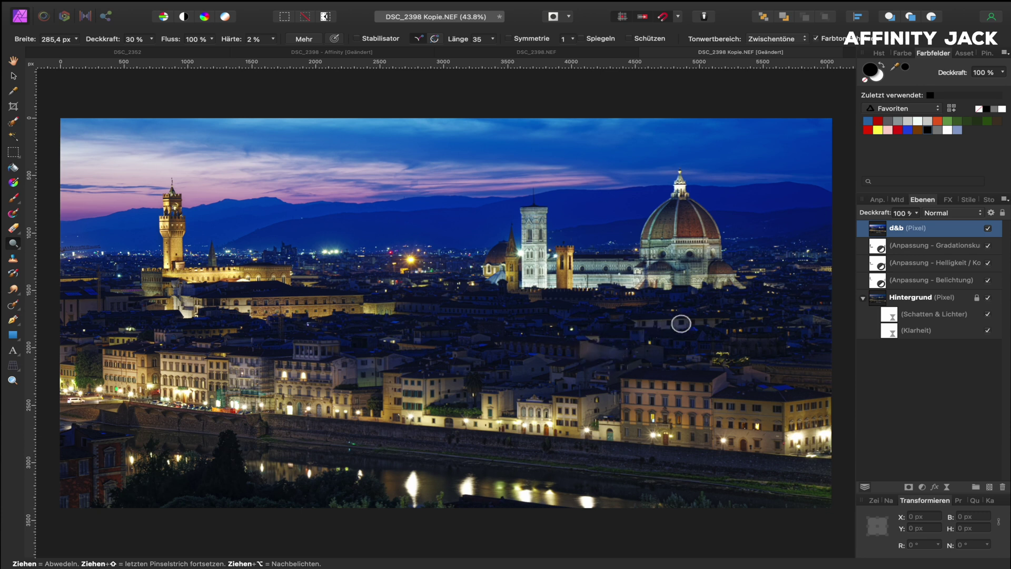
Compare d&b before/after and resize the dodge brush to about 420 px for the riverbank
click(989, 228)
click(988, 229)
drag(530, 220, 211, 416)
drag(186, 425, 199, 429)
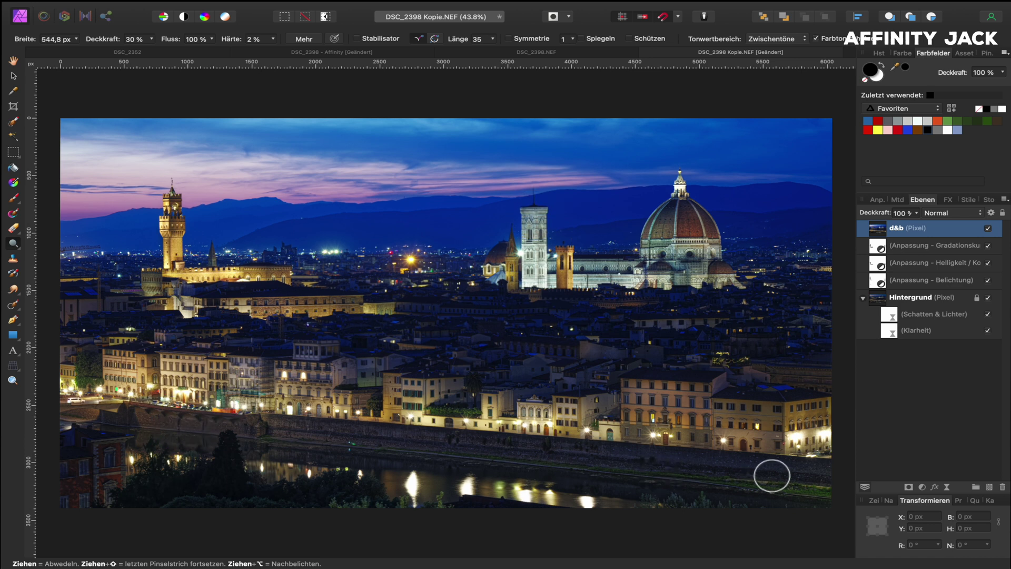
shift+click(750, 475)
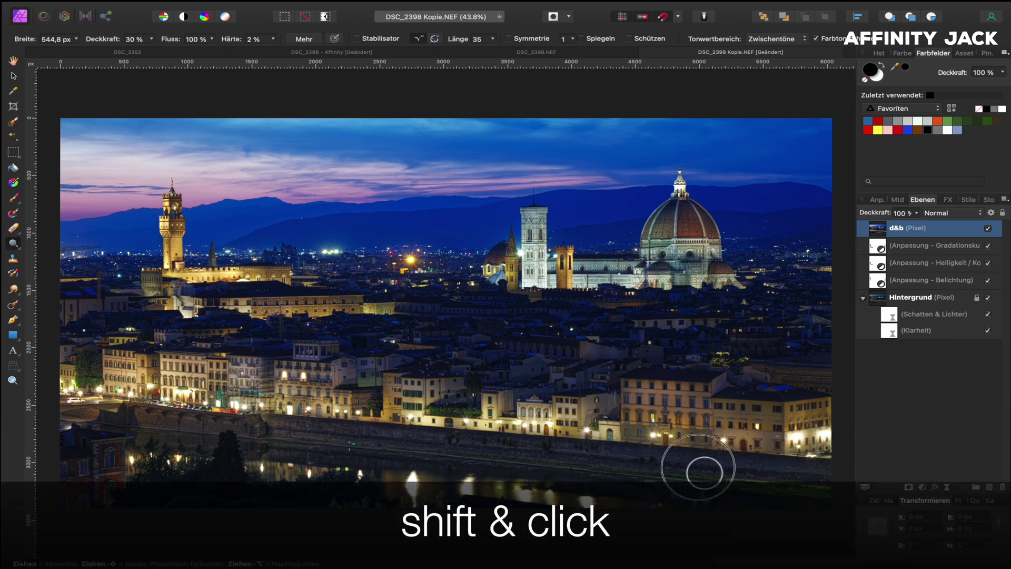
Dodge a straight strip along the riverbank and raise the dodge opacity to 40 %
shift+click(405, 459)
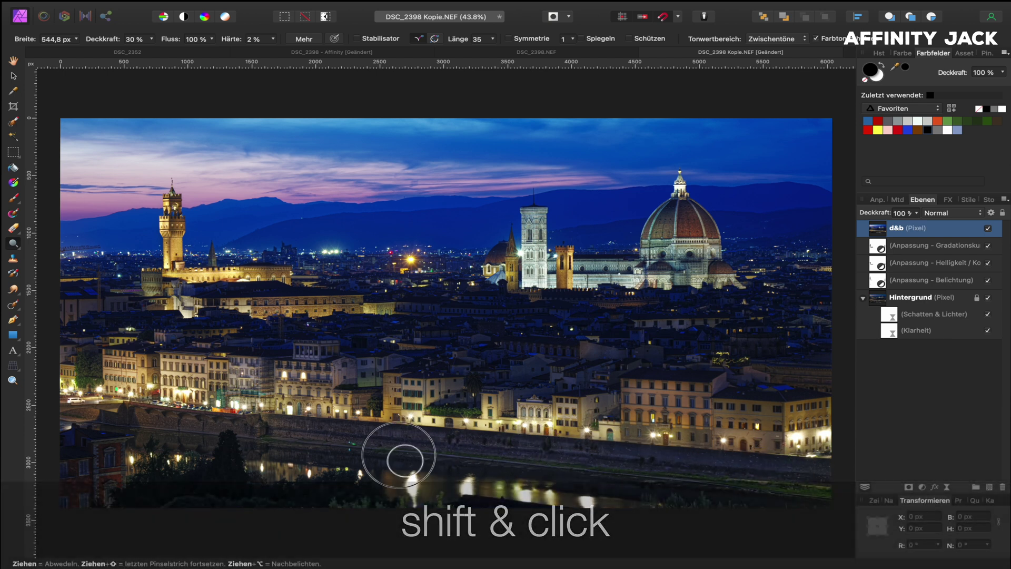
shift+click(251, 434)
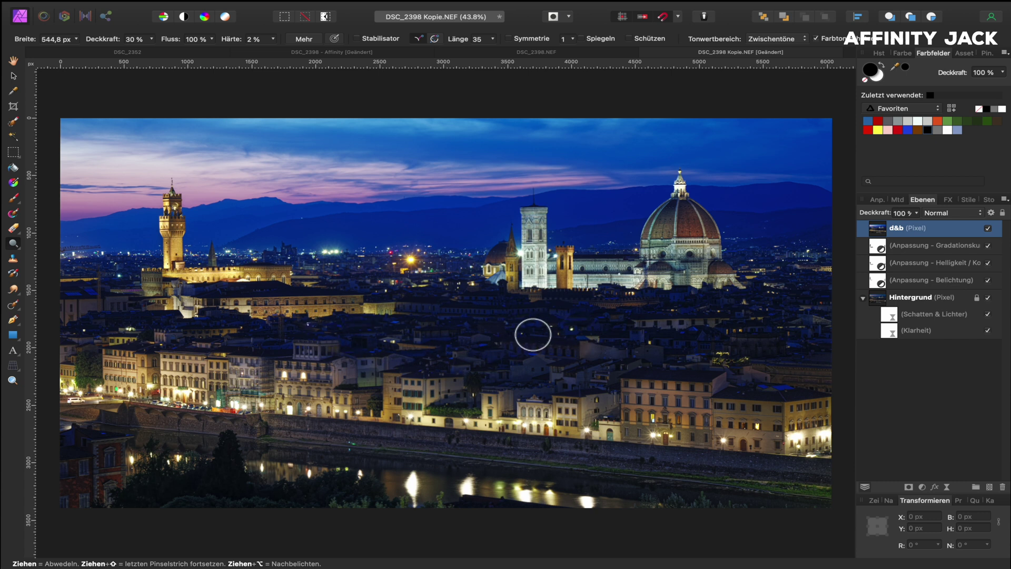
click(152, 39)
drag(152, 51, 163, 55)
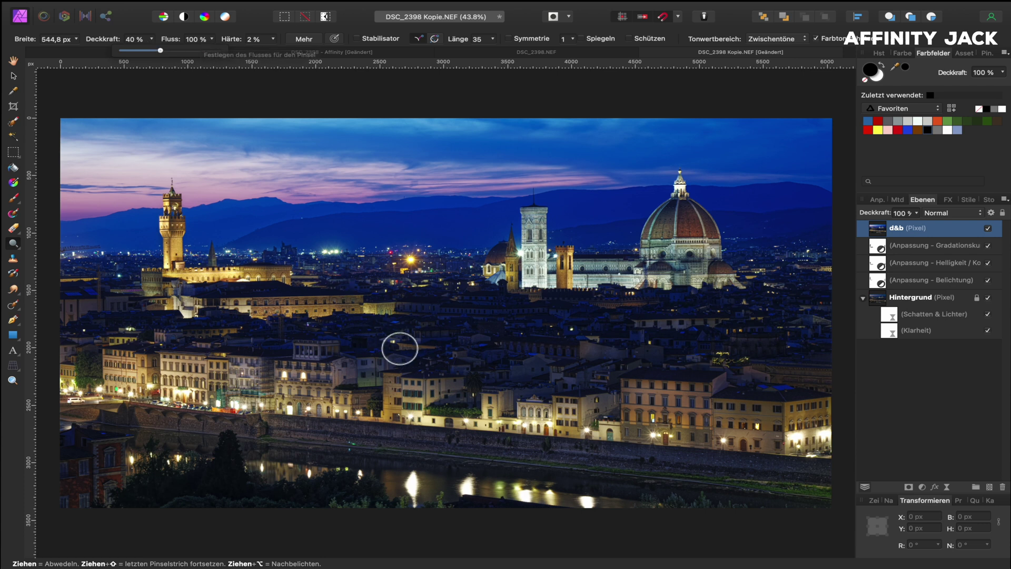
Enlarge the dodge brush to about 1159 px and compare the d&b layer off and on
drag(395, 345, 400, 345)
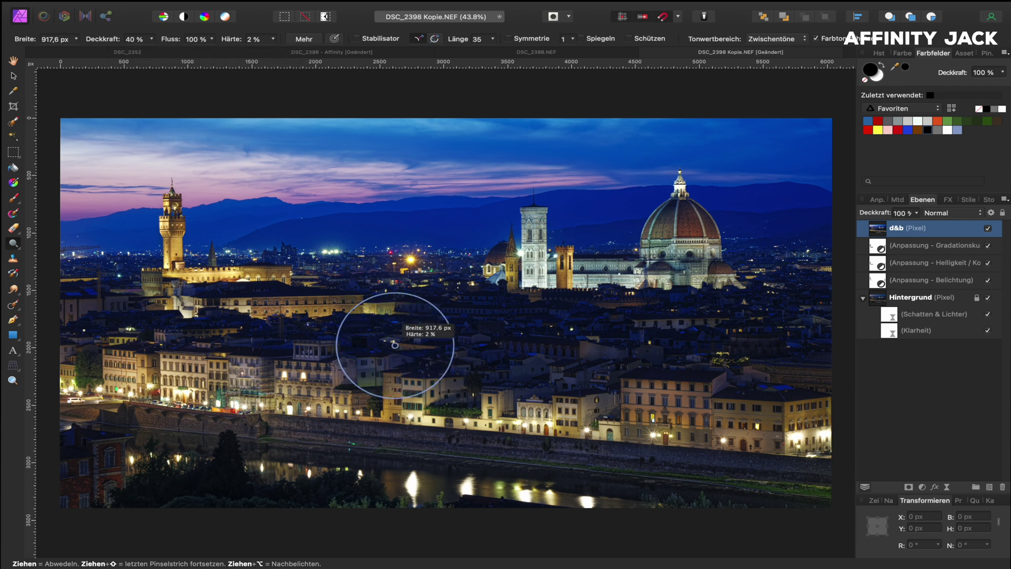
drag(191, 421, 221, 428)
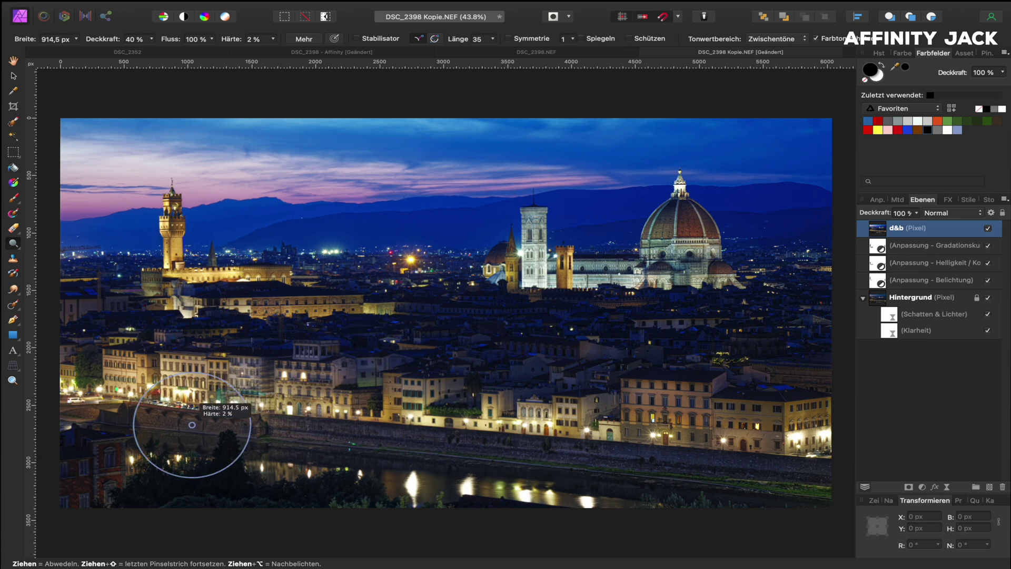
drag(220, 428, 226, 428)
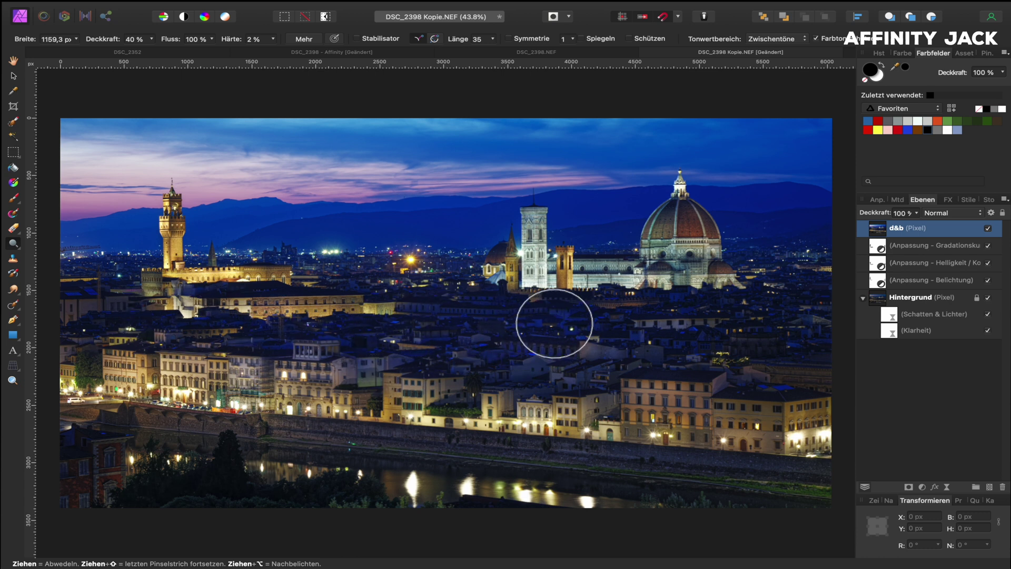
click(988, 228)
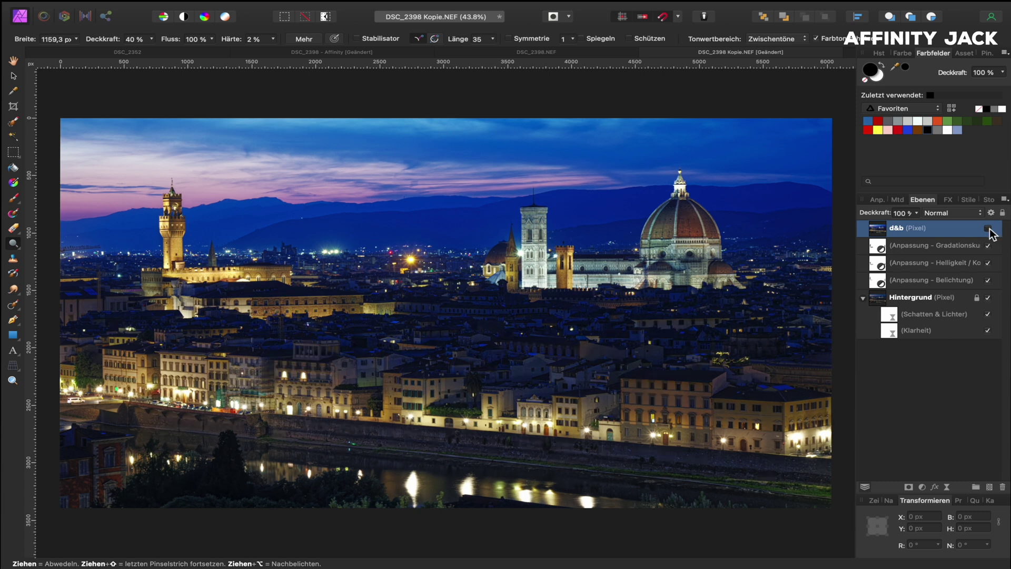
click(988, 228)
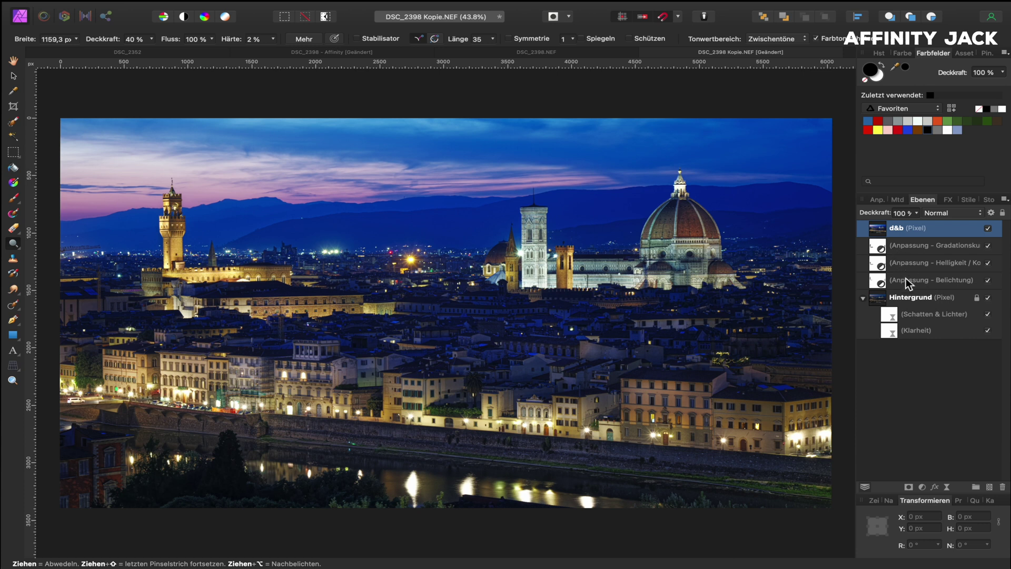
click(922, 487)
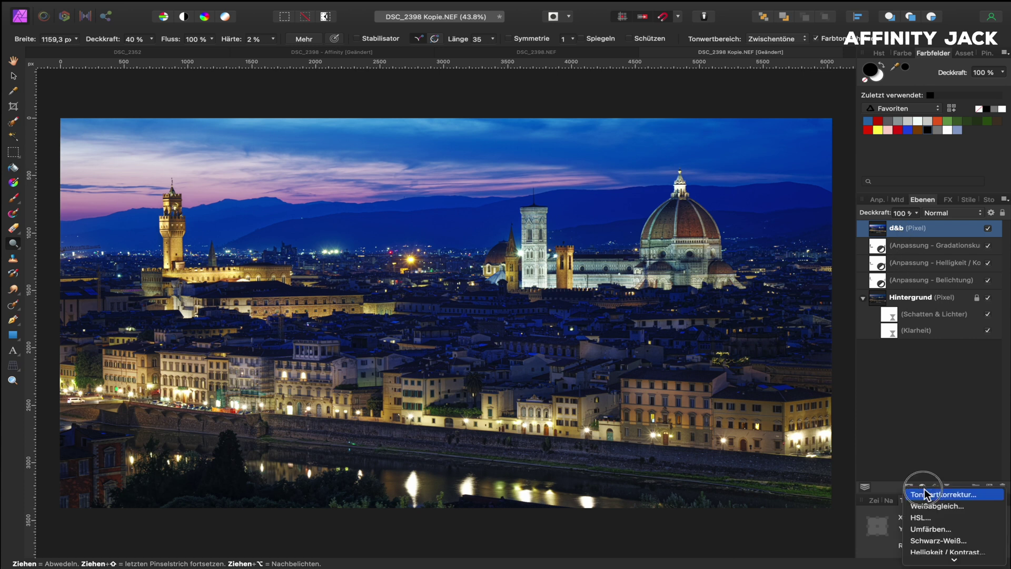
Add a Belichtung exposure adjustment at 0.492 and compare it off and on
scroll(926, 500, down, 3)
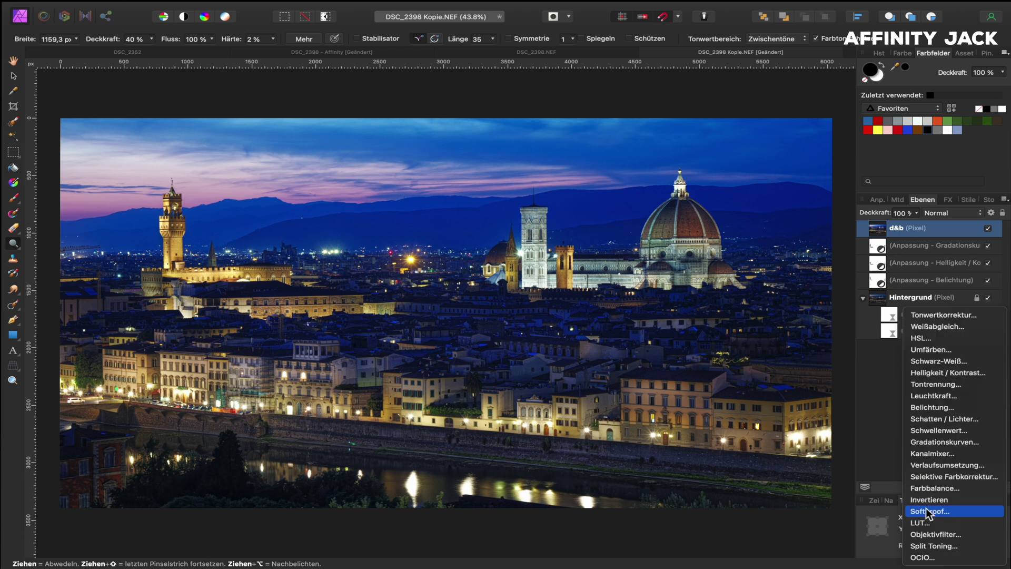
click(927, 408)
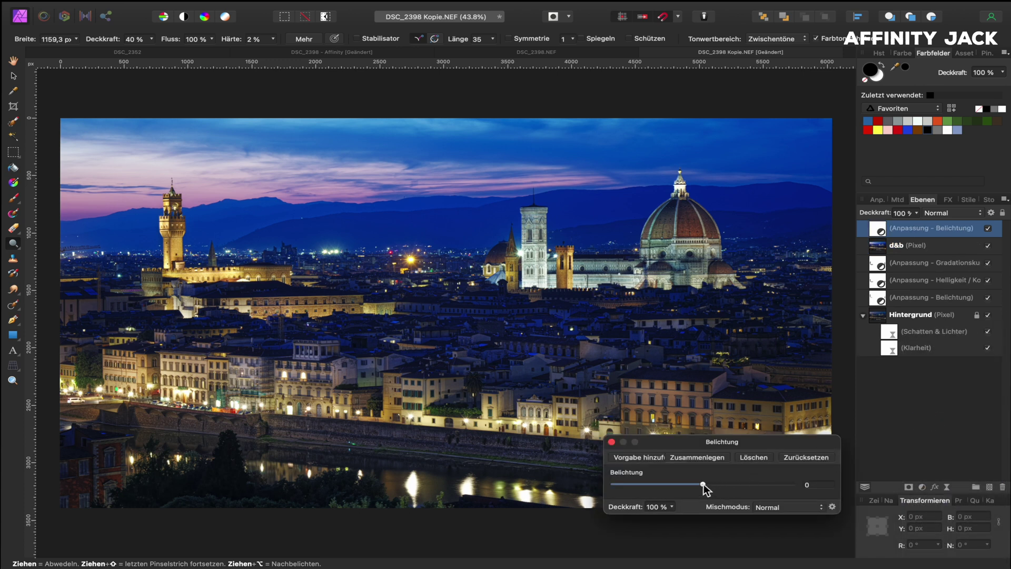
drag(703, 485, 712, 487)
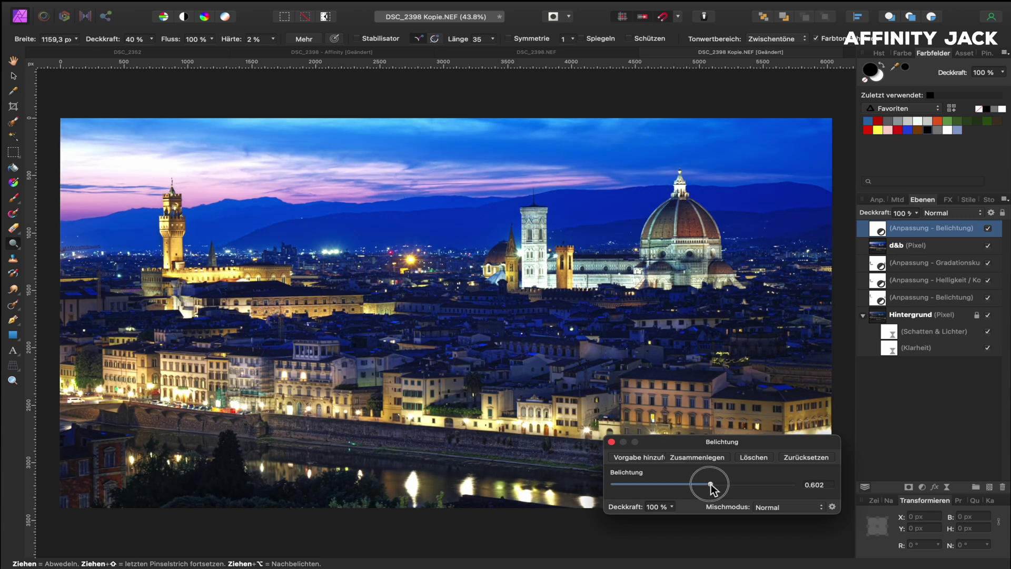
drag(711, 485, 710, 485)
drag(712, 489, 711, 489)
drag(711, 490, 711, 489)
click(612, 443)
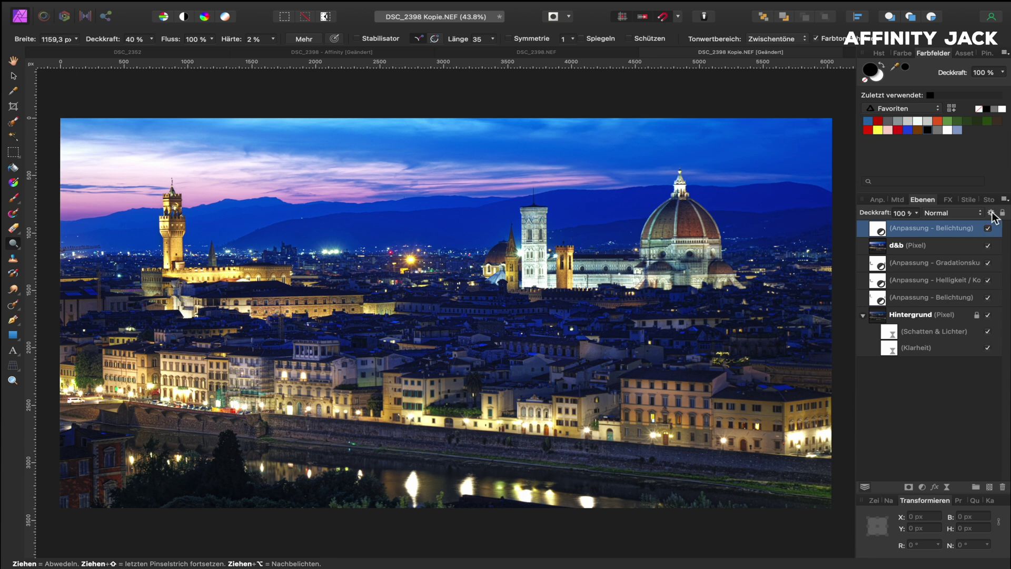
click(988, 228)
click(988, 228)
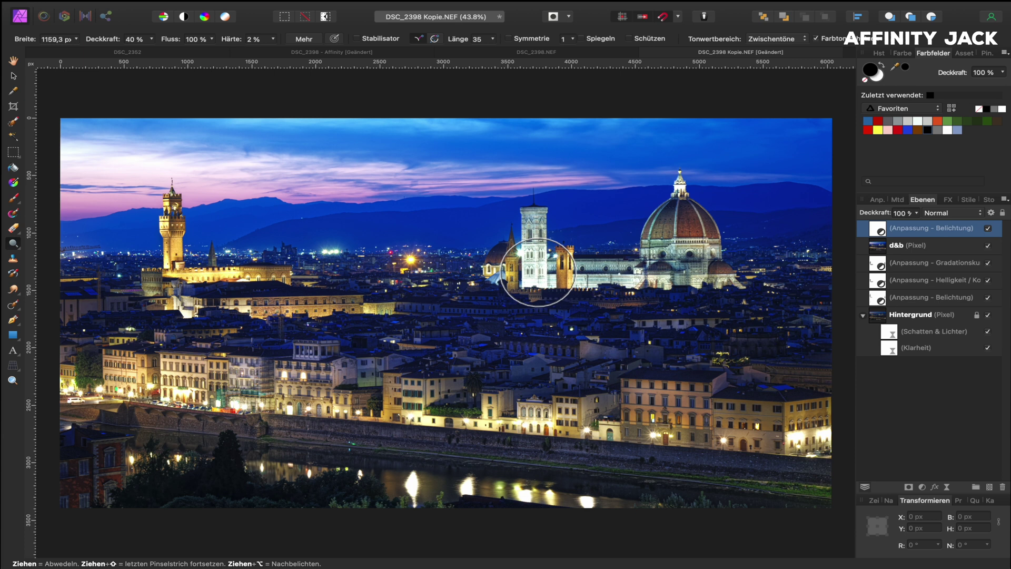
Paint the exposure mask over the left tower and cathedral bell tower with a 470 px brush
key(b)
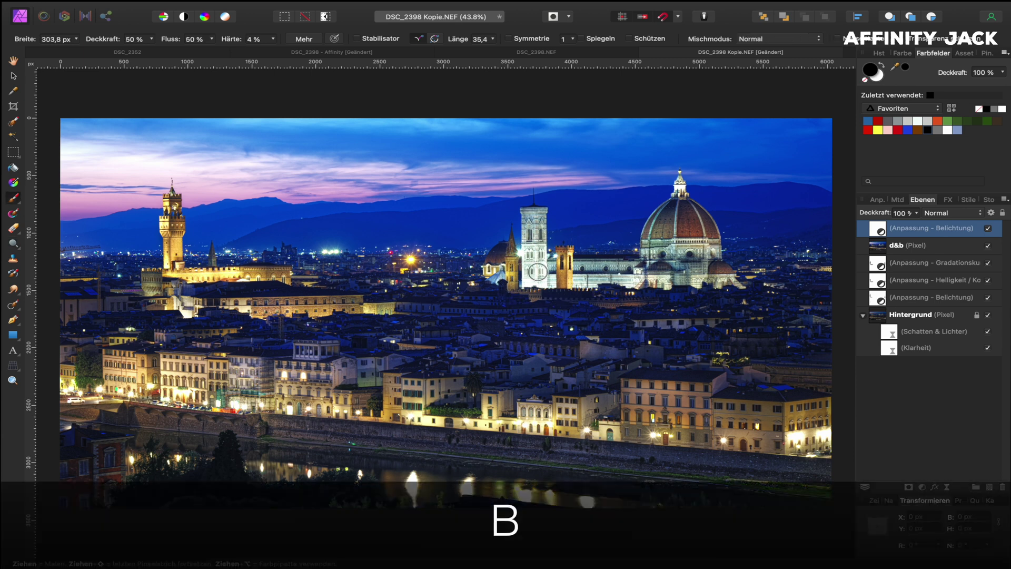
drag(227, 428, 227, 427)
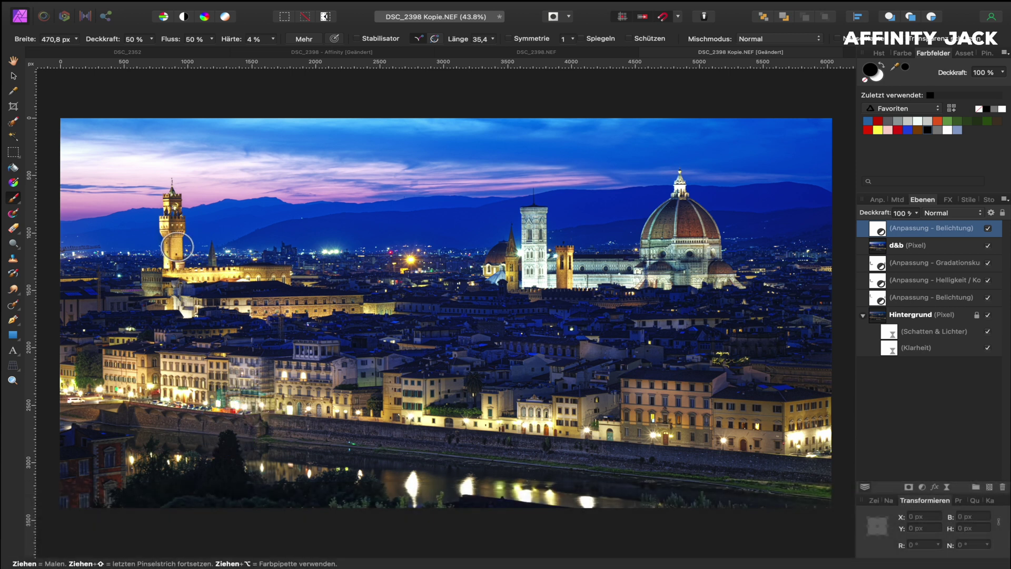
drag(172, 264, 176, 275)
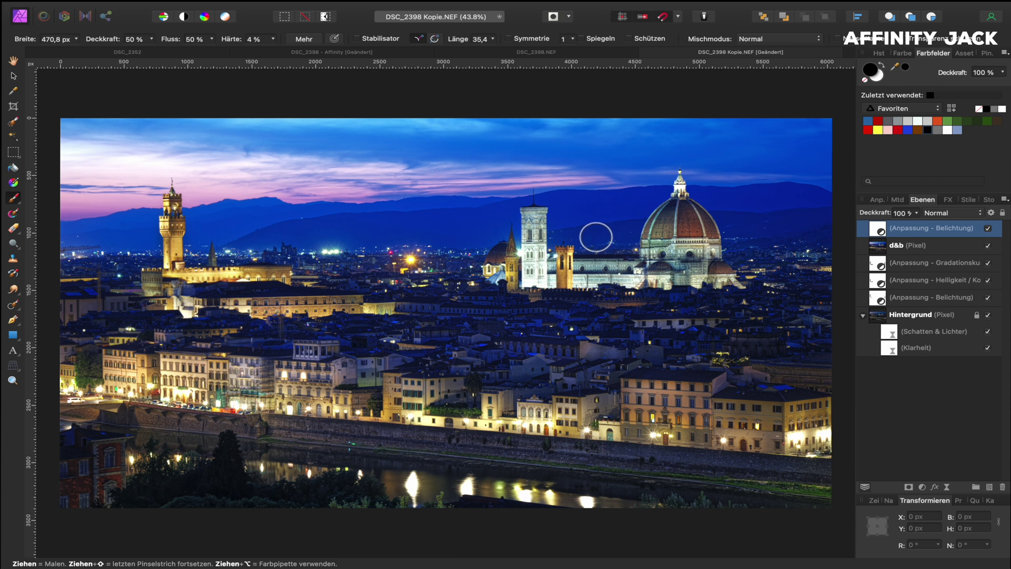
drag(531, 220, 535, 283)
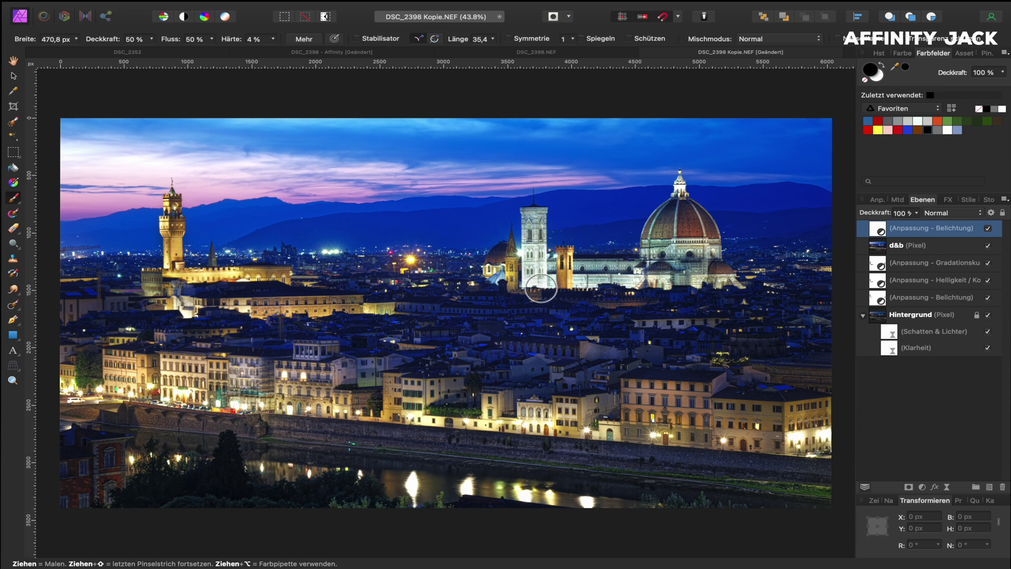
scroll(542, 311, up, 1)
scroll(535, 305, up, 4)
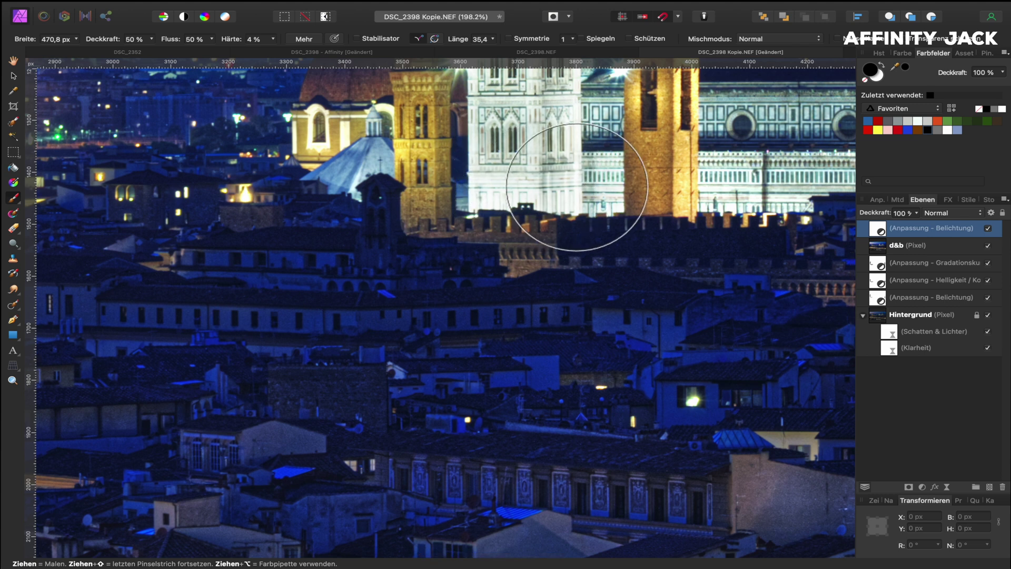
scroll(577, 187, down, 3)
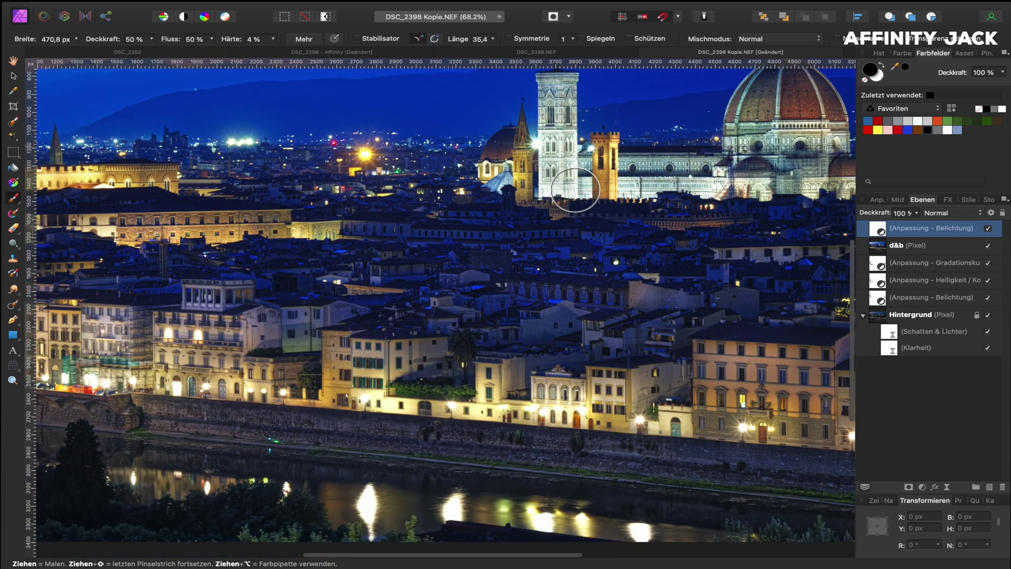
scroll(575, 190, down, 2)
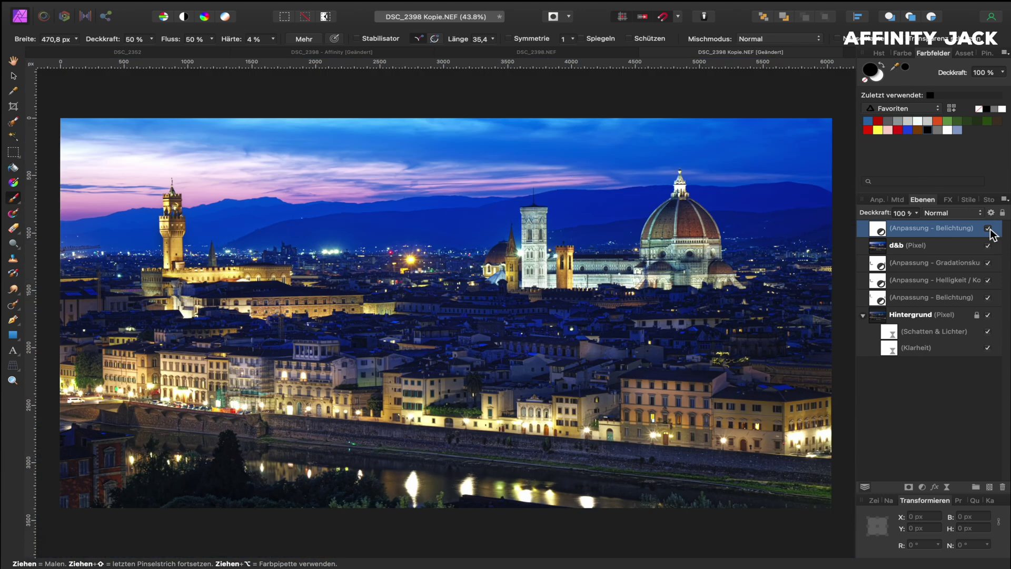
click(989, 229)
click(989, 229)
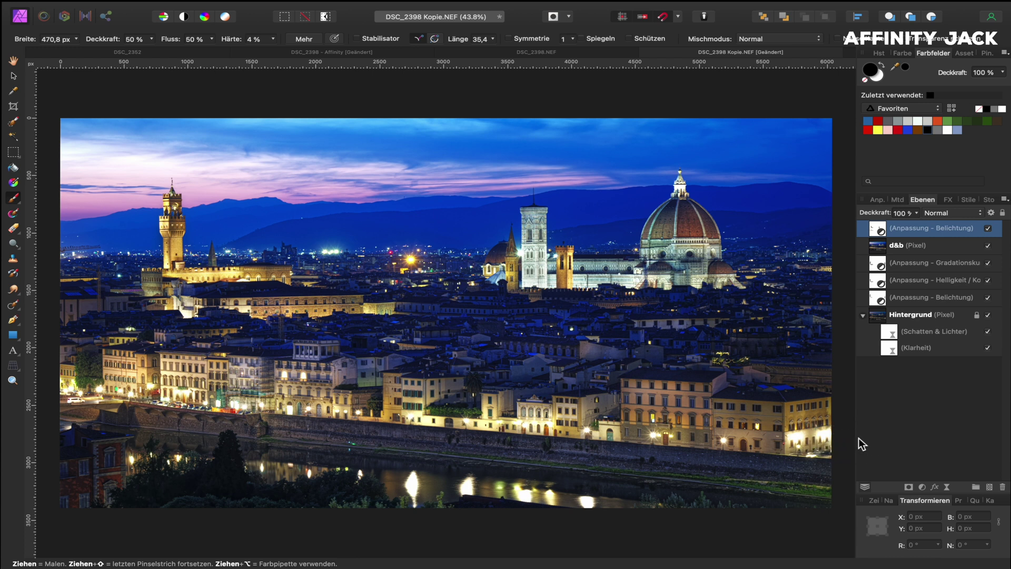
Add a Helligkeit / Kontrast adjustment with contrast at 8 %
click(923, 488)
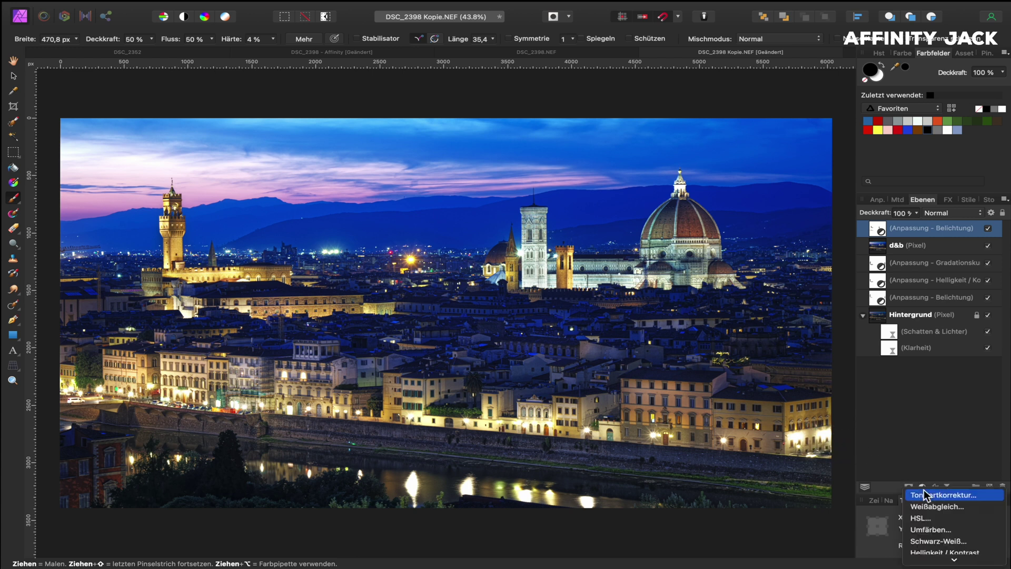
click(938, 552)
click(705, 479)
drag(705, 478, 711, 480)
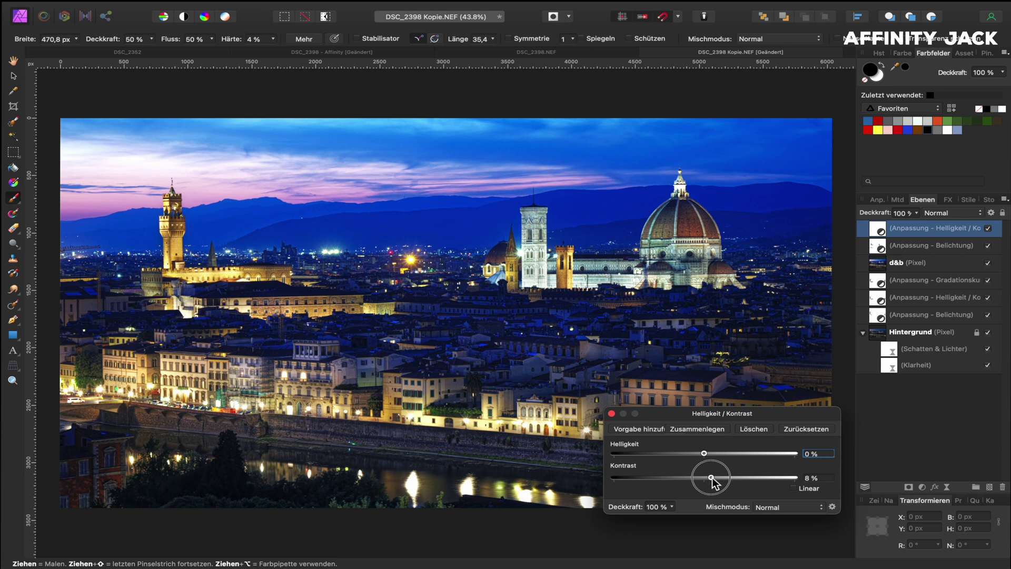
click(611, 413)
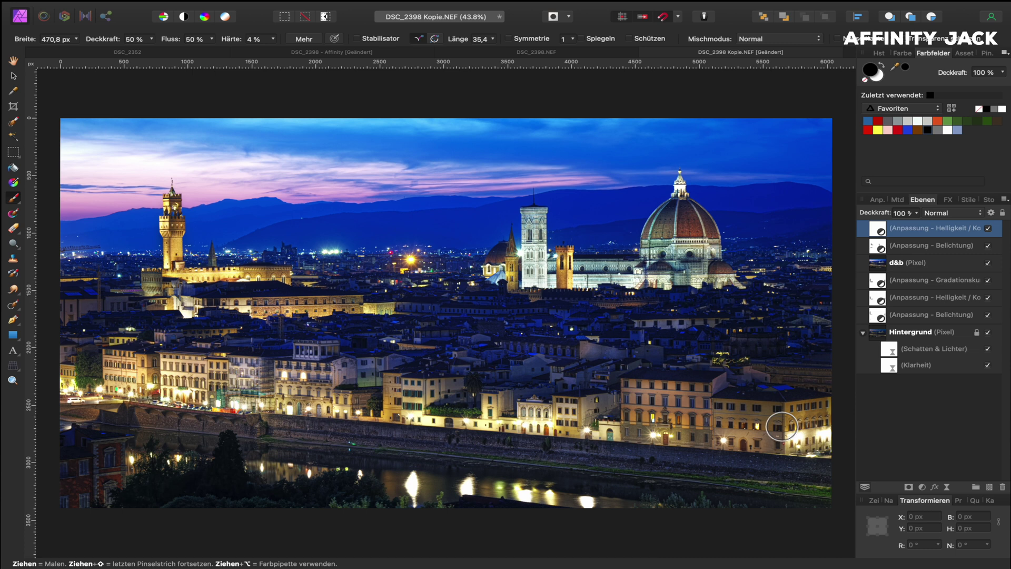
Add a Weißabgleich adjustment at 16 % white balance and compare it off and on
click(922, 487)
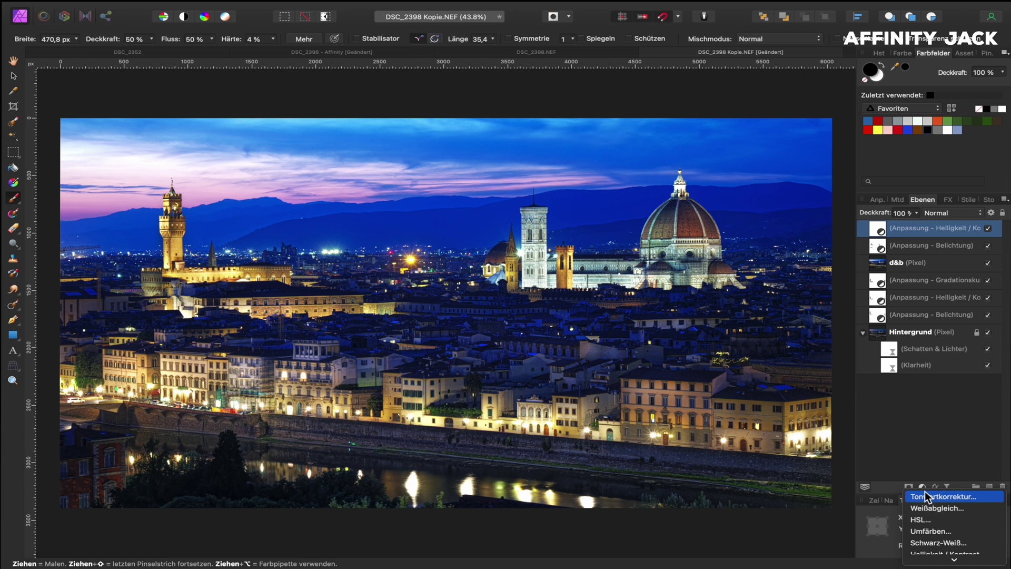
click(925, 507)
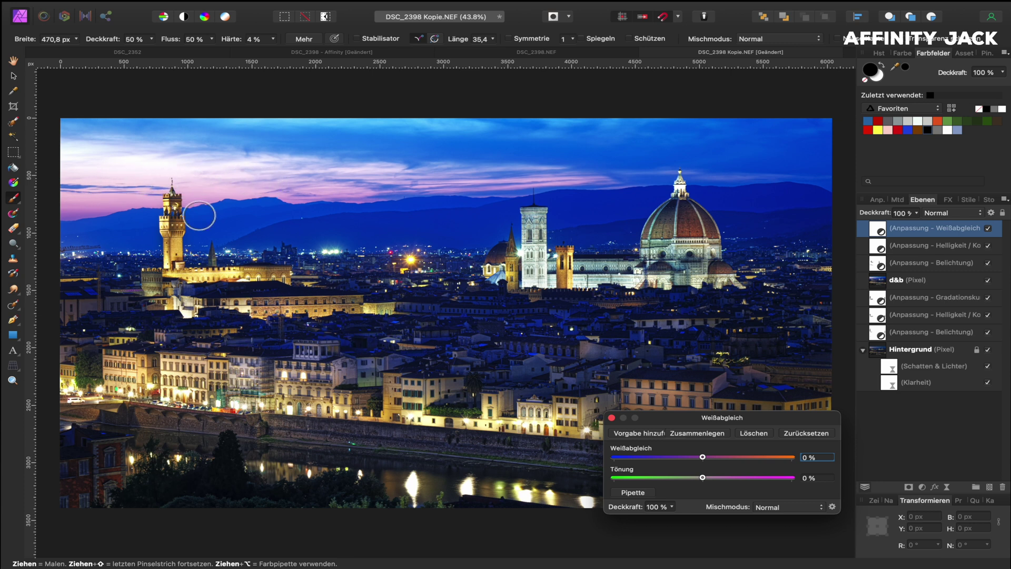
drag(703, 458, 710, 458)
mouse_move(712, 457)
mouse_down()
mouse_move(719, 462)
mouse_move(706, 477)
mouse_move(743, 481)
mouse_up()
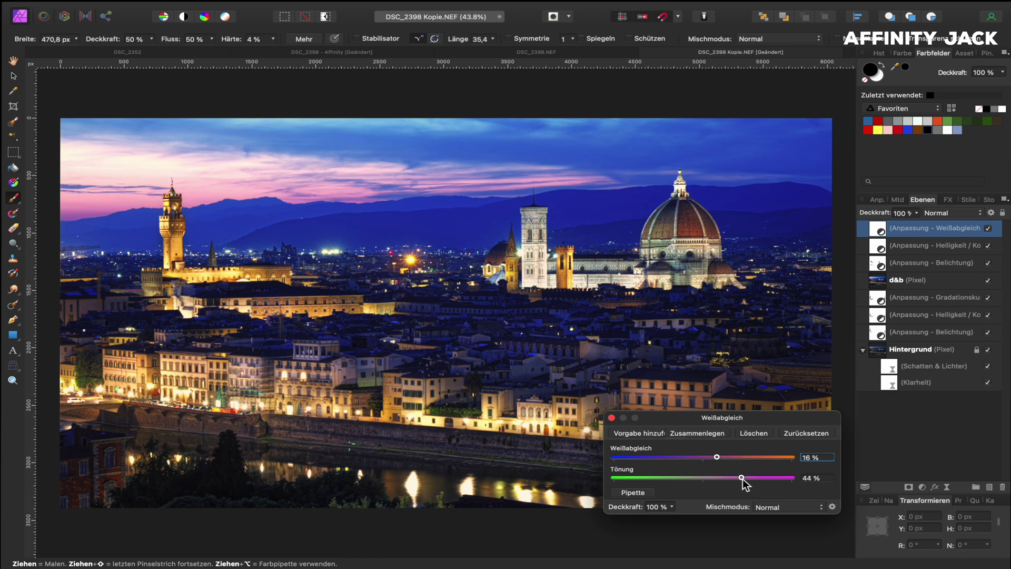
click(612, 418)
click(988, 228)
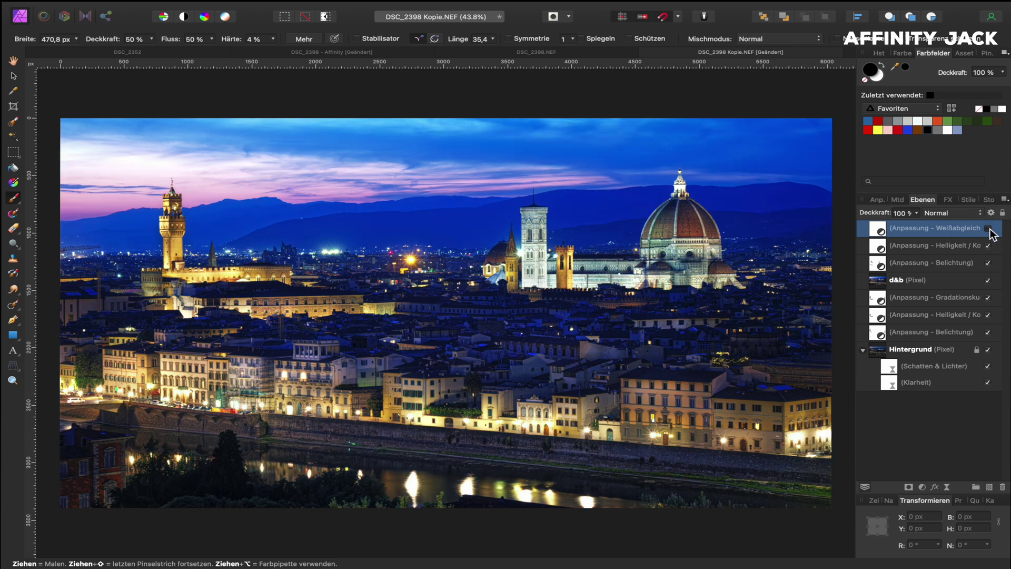
click(988, 228)
click(988, 229)
click(988, 228)
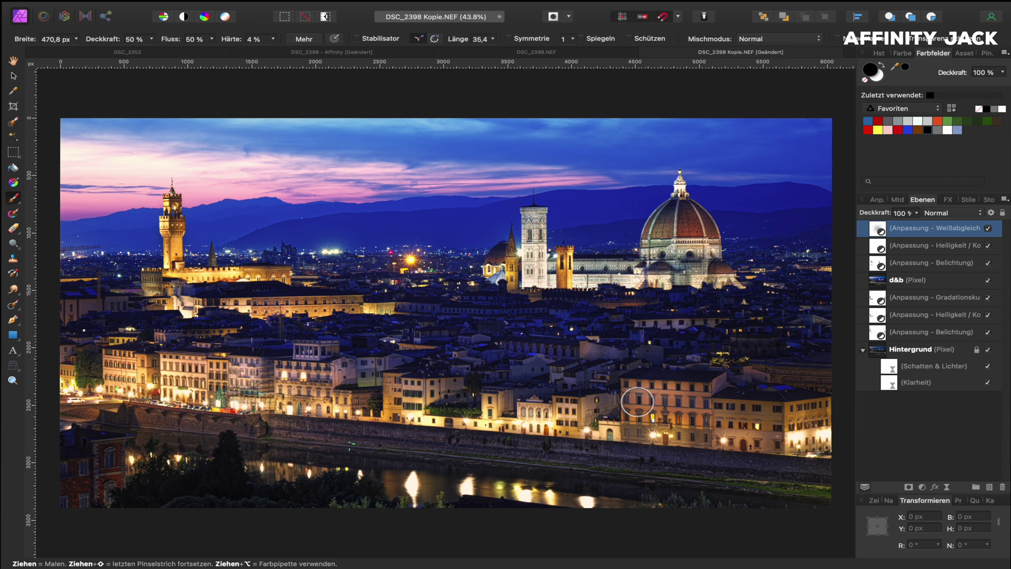
Enlarge the paint brush to 585.8 px with the ] key
key(bracketright)
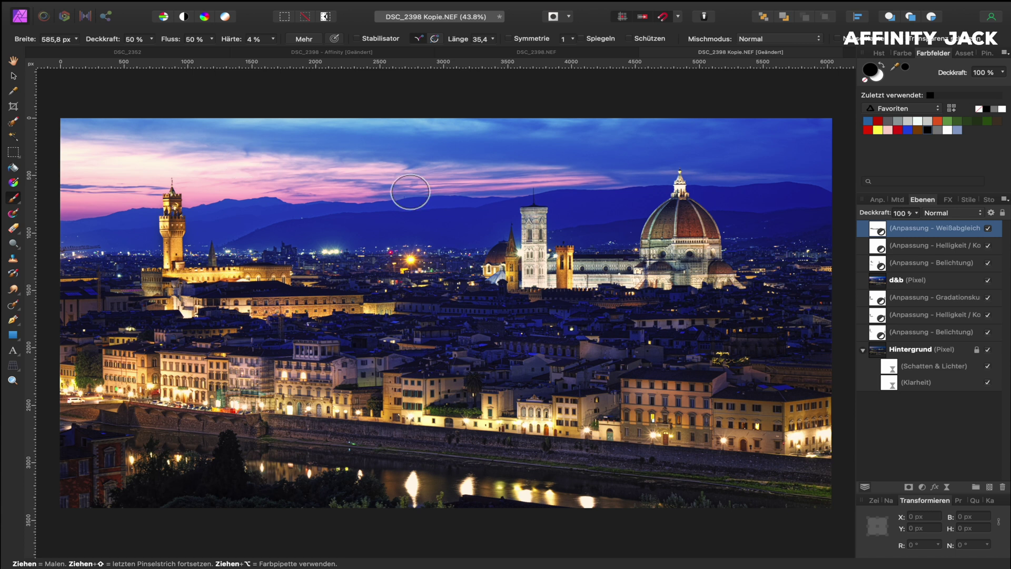
Add a Belichtung exposure adjustment at about -0.84 to darken the whole skyline
click(922, 486)
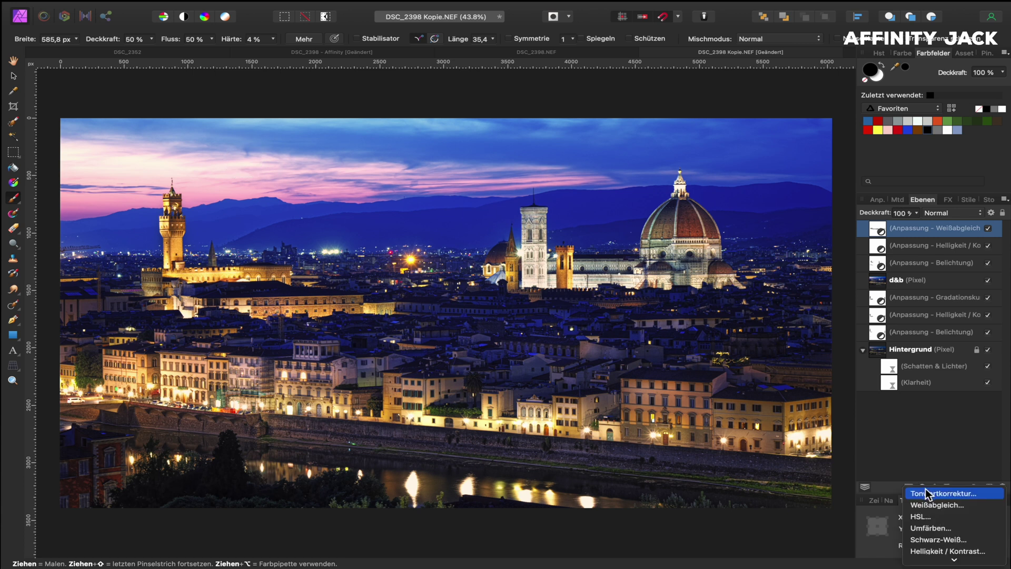
scroll(928, 509, down, 3)
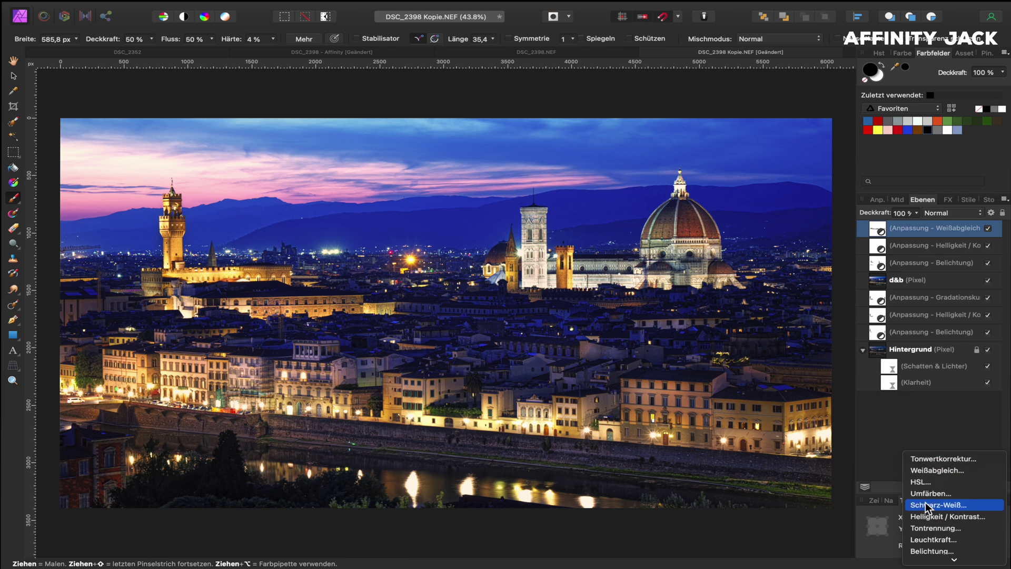
click(931, 551)
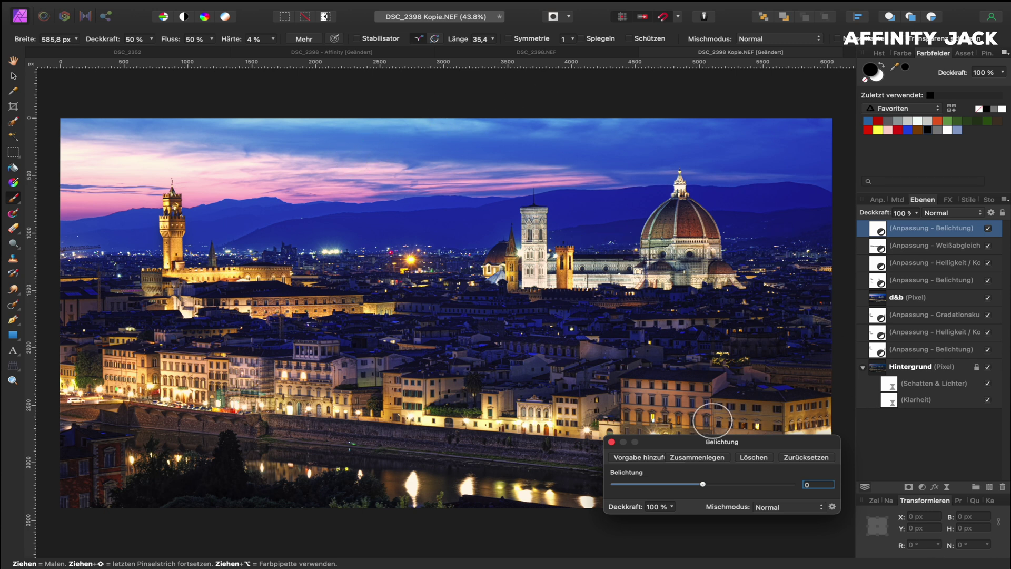
drag(703, 484, 695, 485)
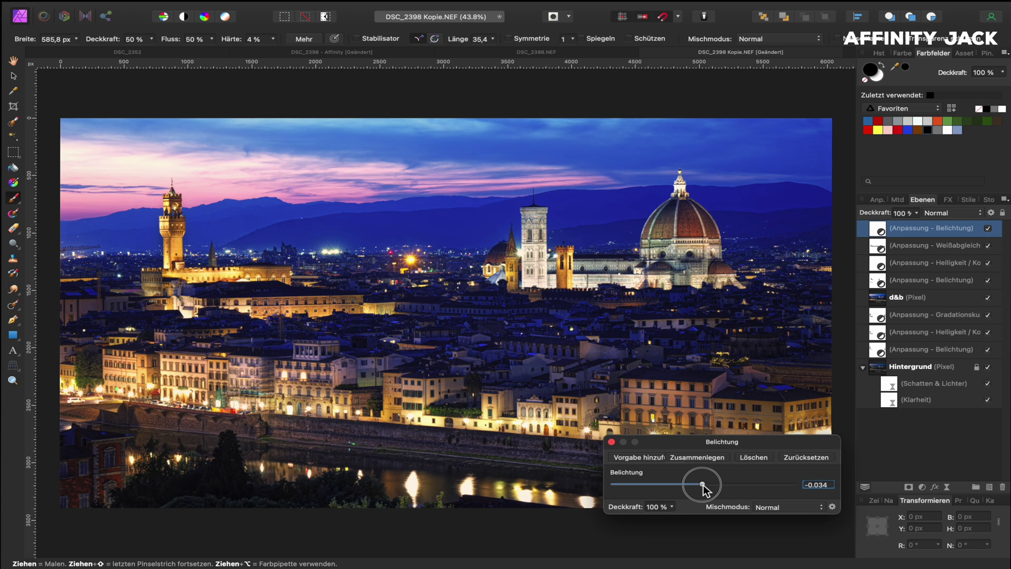
drag(695, 485, 693, 484)
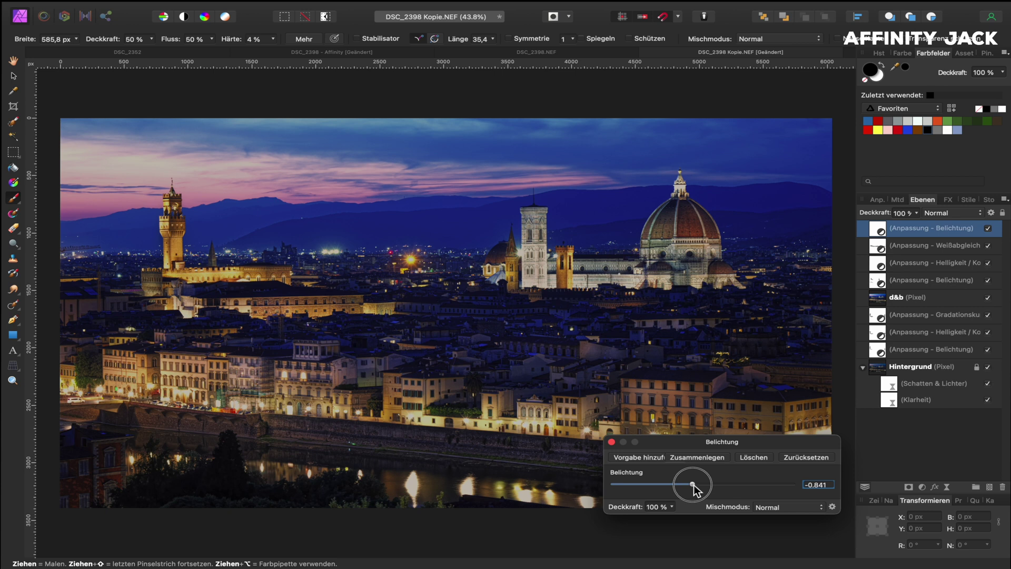
click(611, 442)
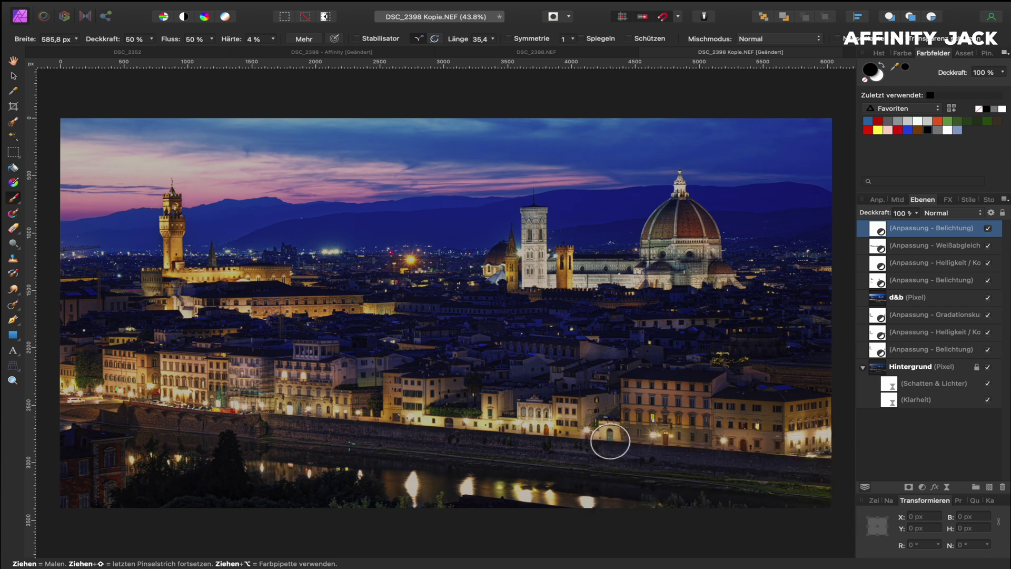
Draw a linear gradient mask on the Belichtung layer from the top edge to the mountain line
key(g)
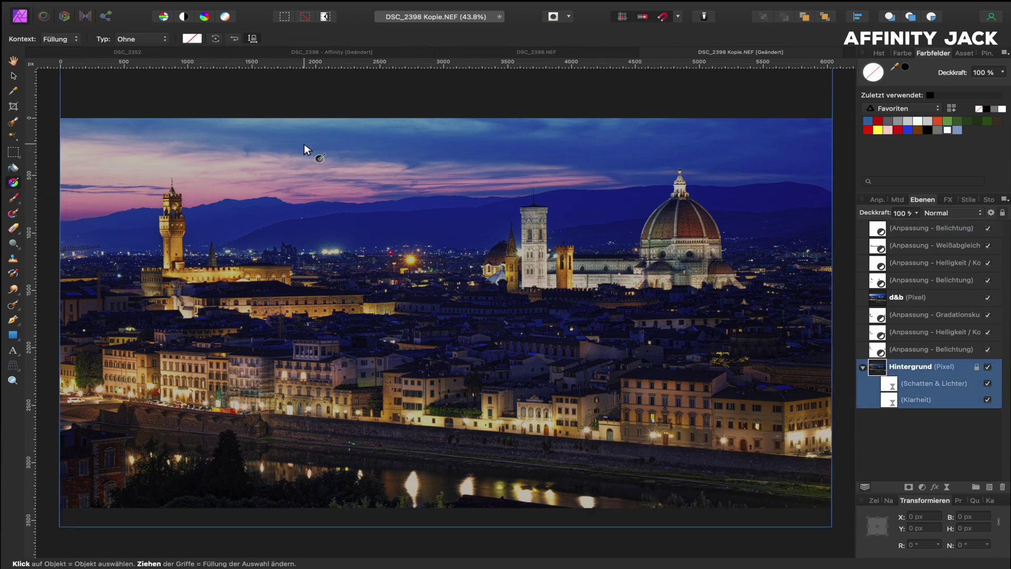
click(881, 227)
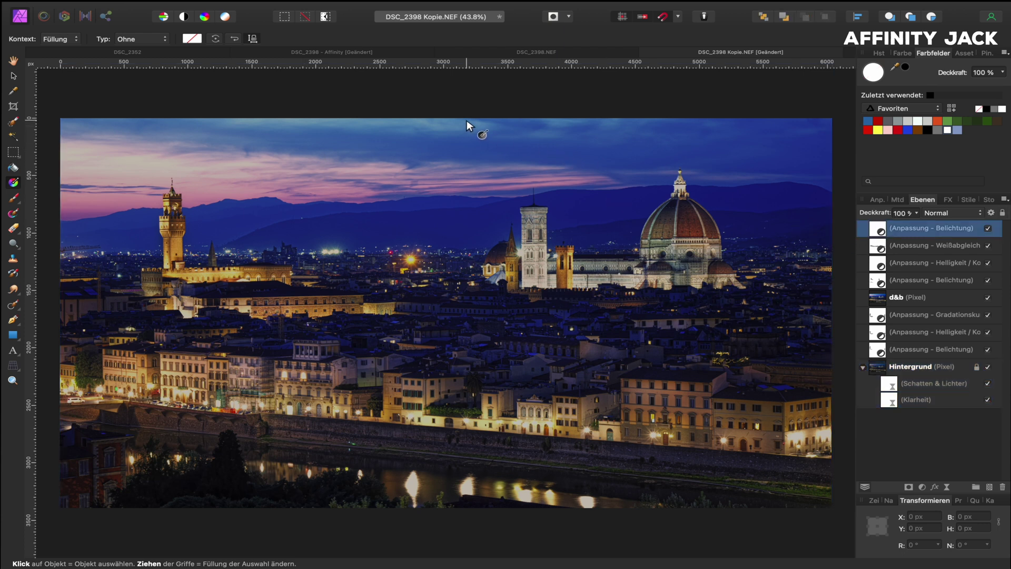
mouse_move(465, 118)
mouse_down()
mouse_move(461, 268)
mouse_move(462, 157)
mouse_move(446, 237)
mouse_up()
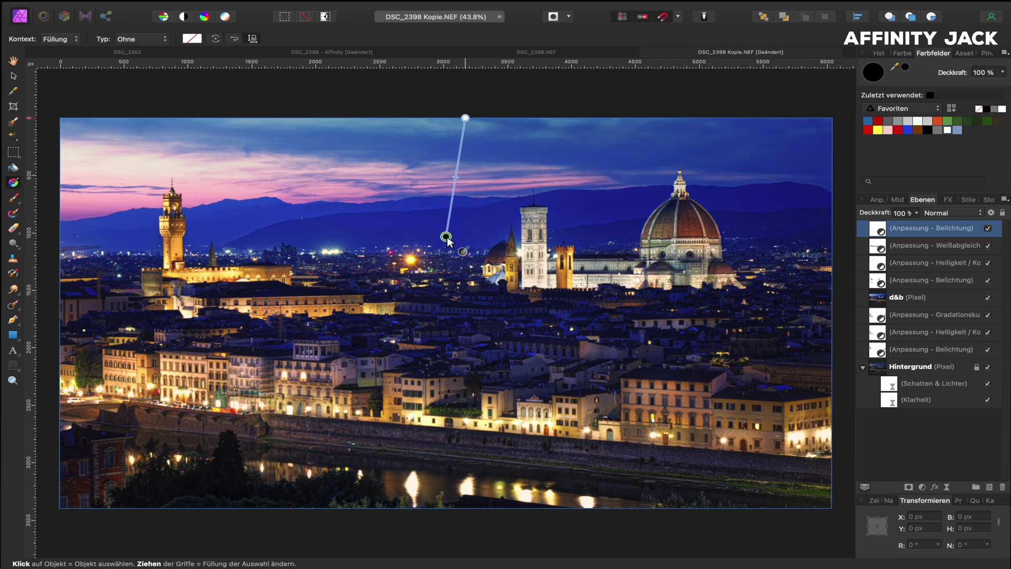
mouse_move(446, 237)
mouse_down()
mouse_move(457, 156)
mouse_move(432, 252)
mouse_move(447, 169)
mouse_move(453, 210)
mouse_move(475, 158)
mouse_move(468, 144)
mouse_move(470, 191)
mouse_up()
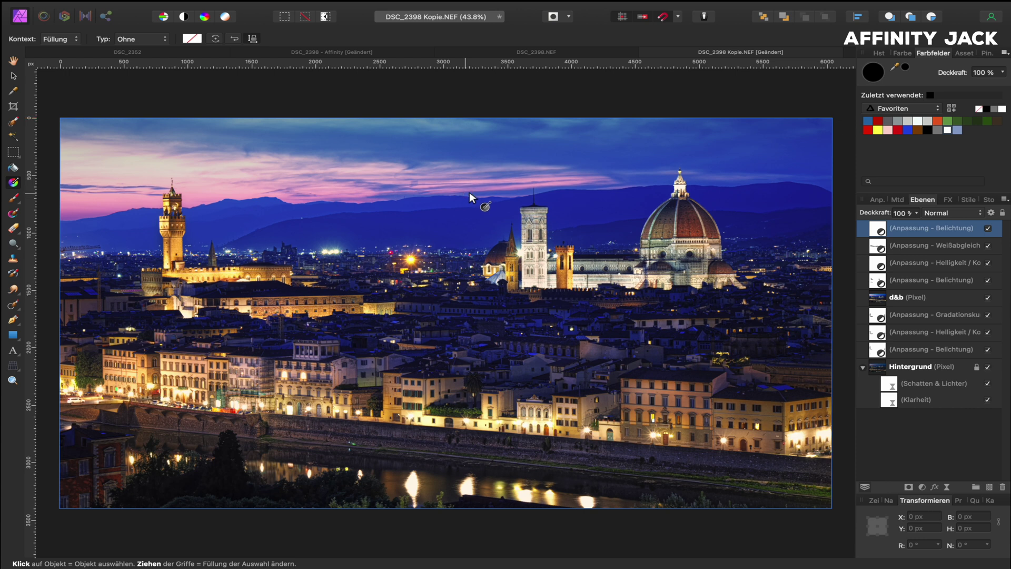
Lower the masked layer's Belichtung to -1.194
double_click(877, 228)
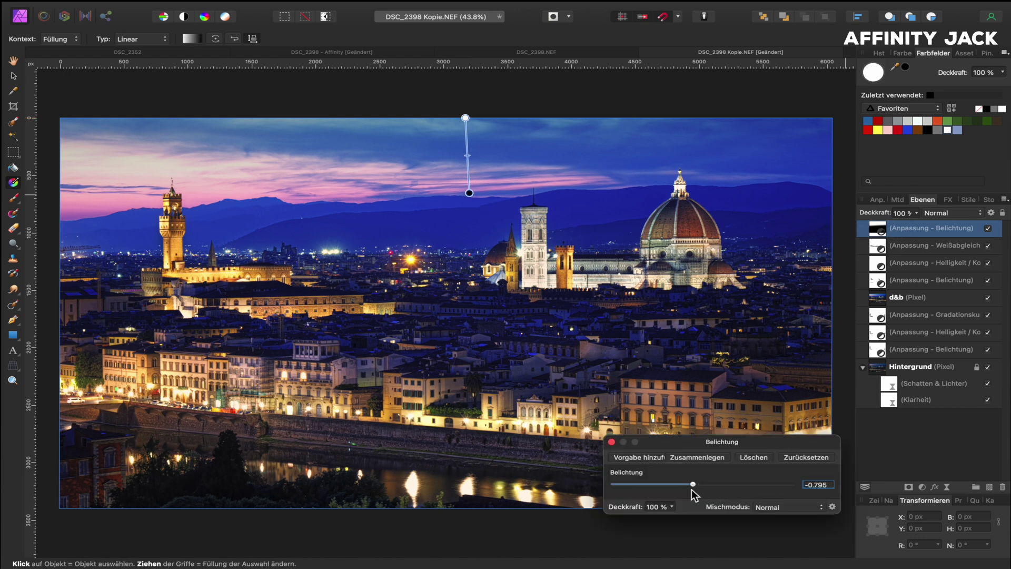
drag(693, 484, 689, 486)
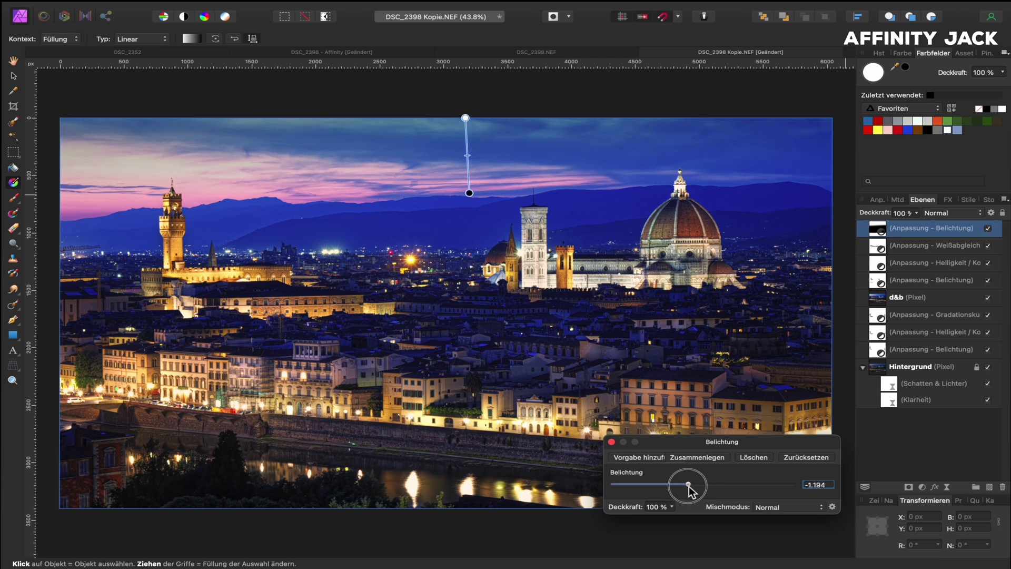
click(611, 443)
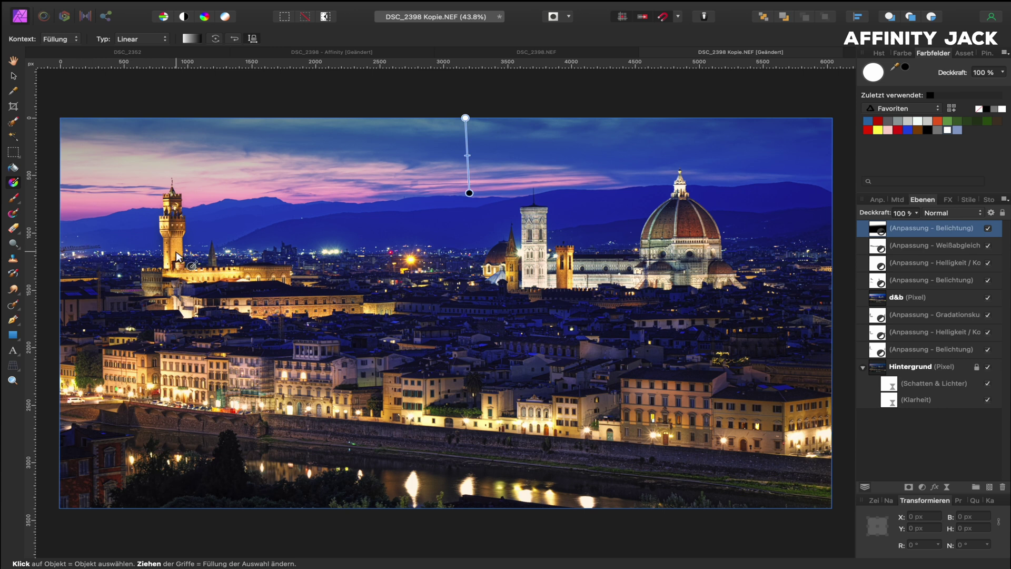
Add an empty pixel layer on top and set the Inpainting Brush to 'Aktuelle Ebene & Darunter'
click(13, 61)
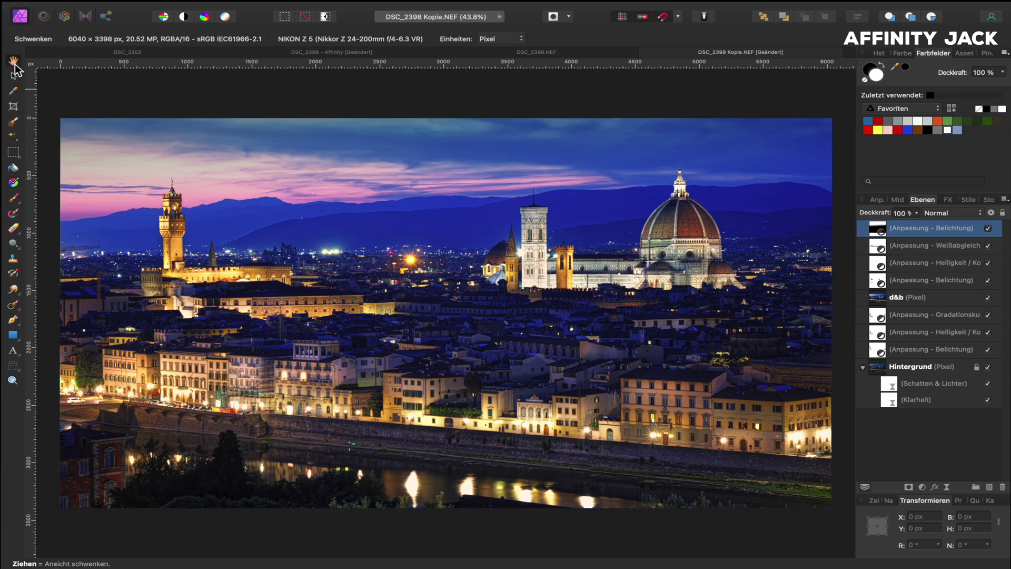
click(990, 487)
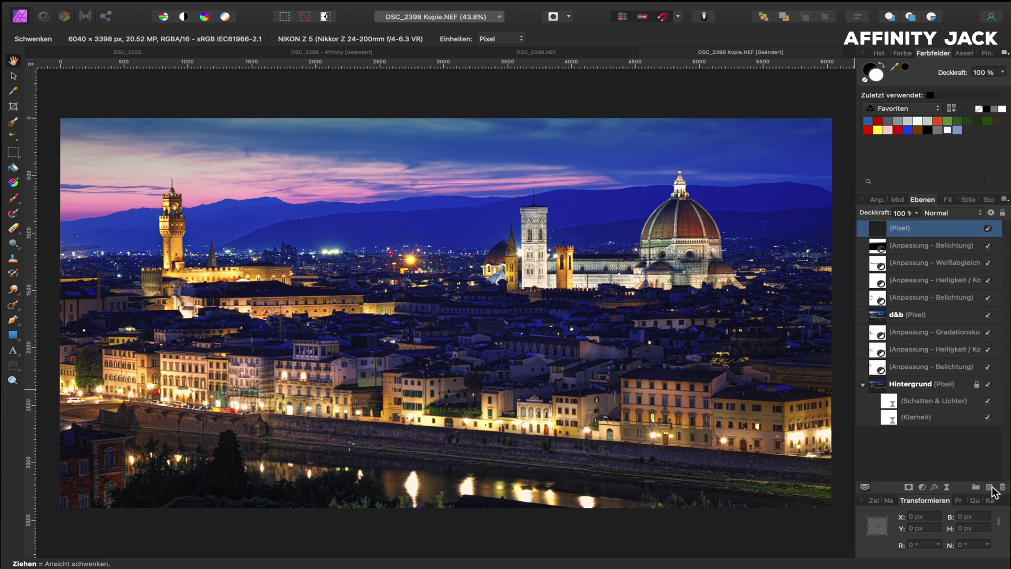
click(12, 306)
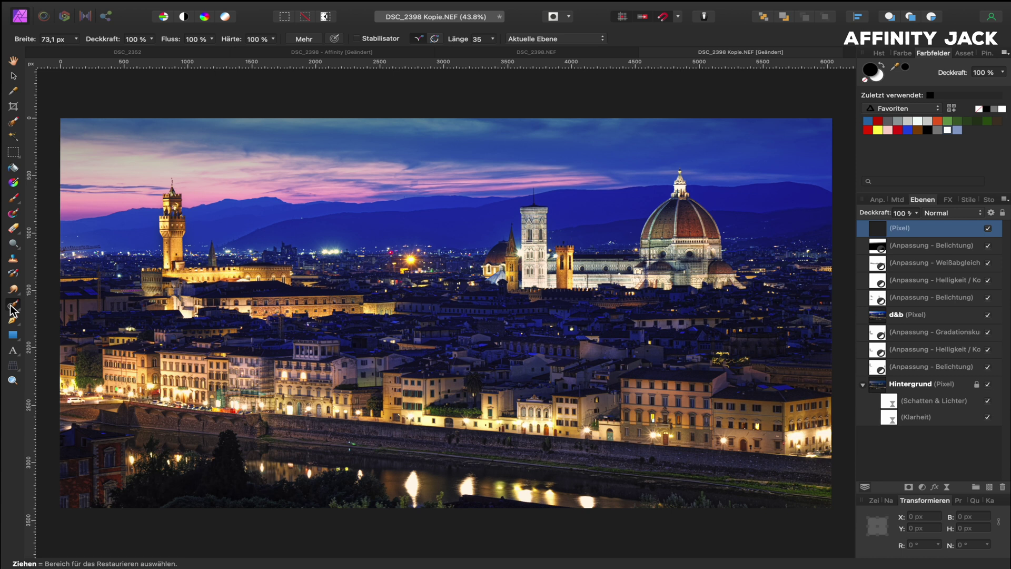
click(550, 42)
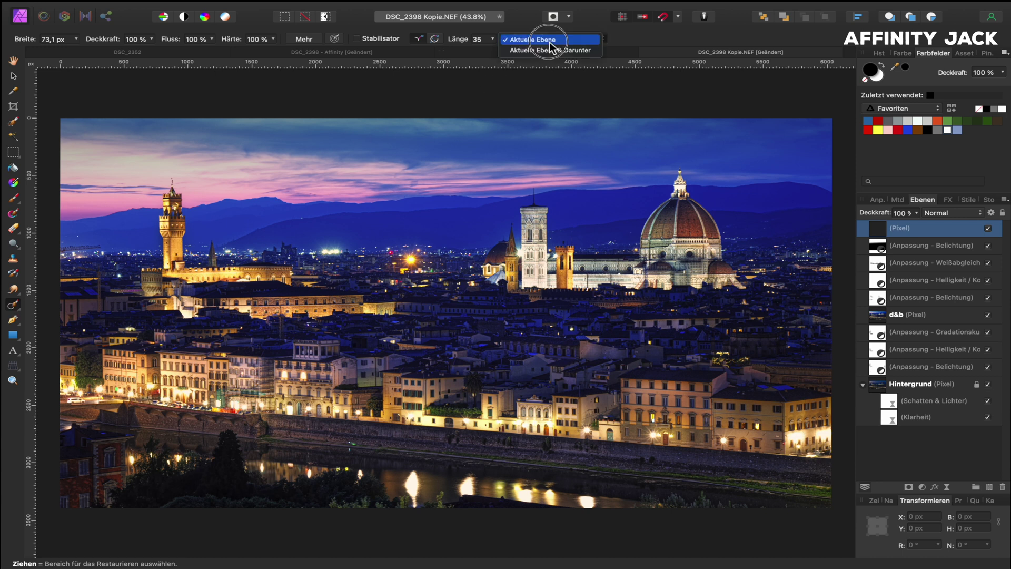
click(547, 50)
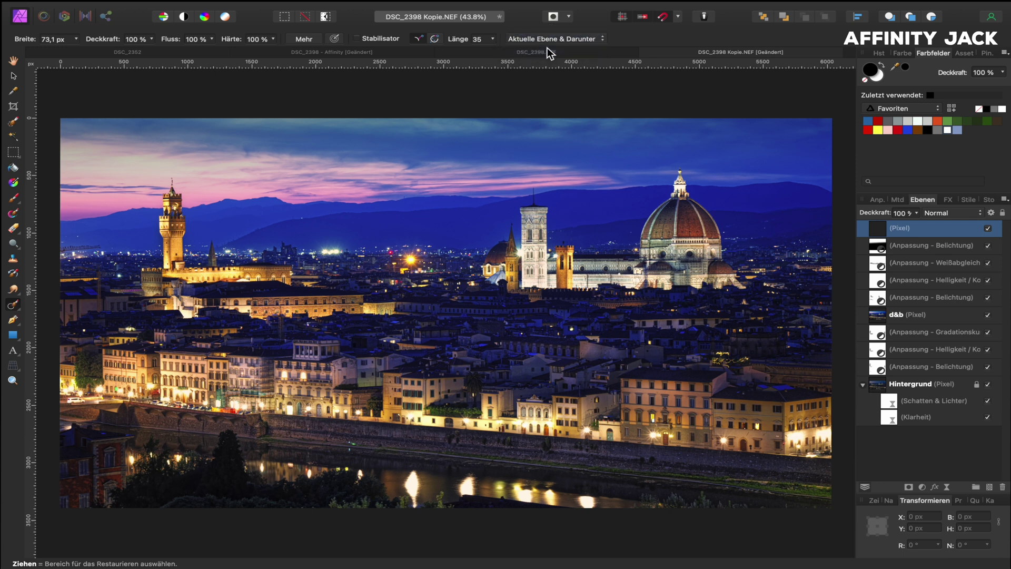
Inpaint a strip along the riverbank with a 117.9 px brush
drag(71, 248, 94, 247)
drag(101, 248, 59, 248)
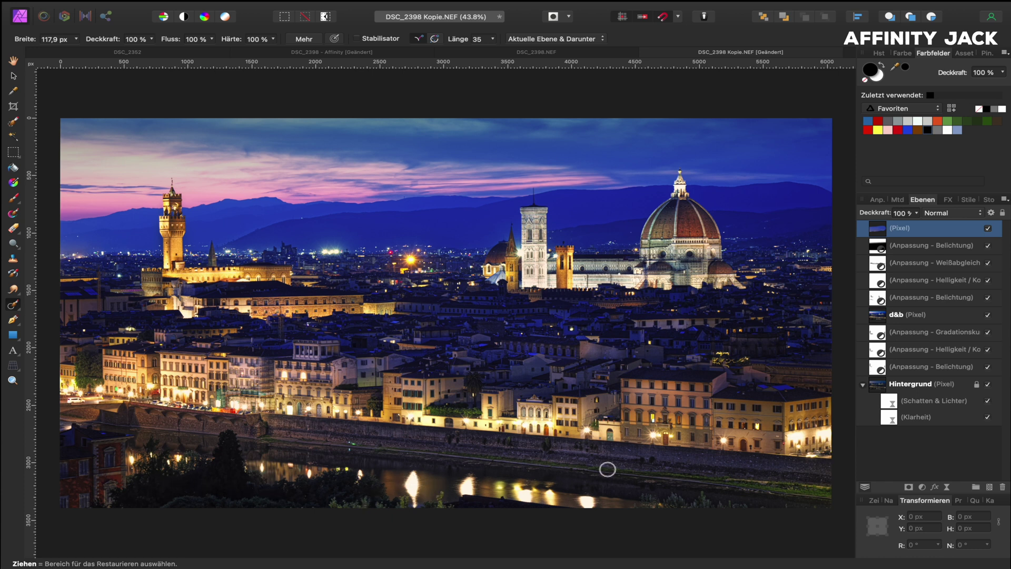
click(923, 487)
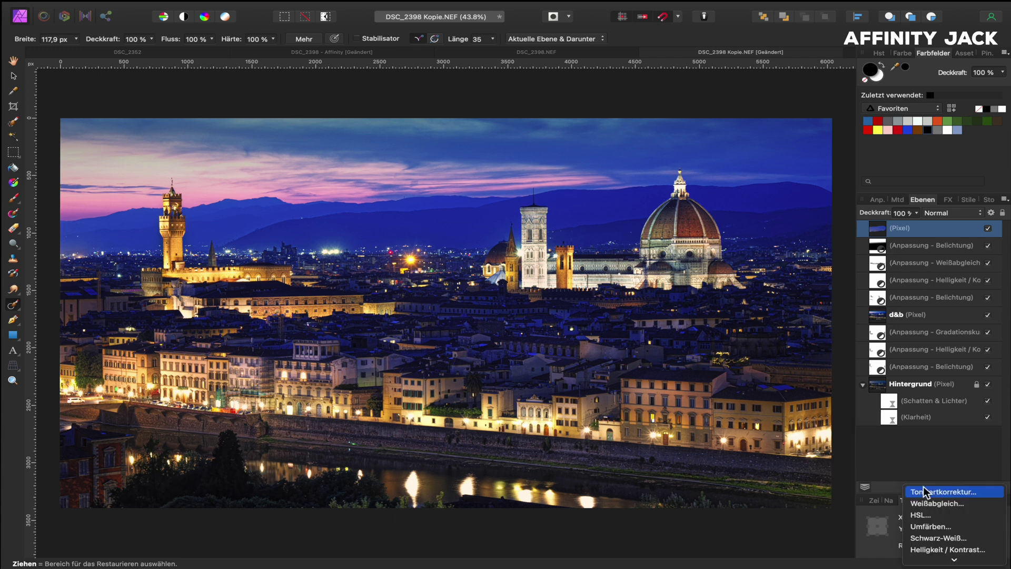
Add another Belichtung adjustment darkening the photo to about -1.3
scroll(935, 527, down, 3)
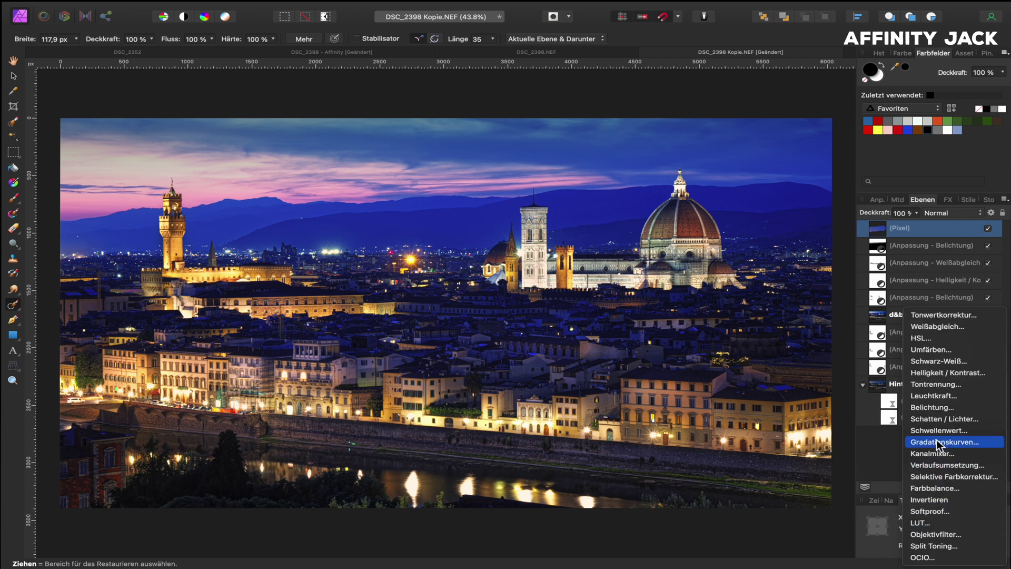
click(933, 409)
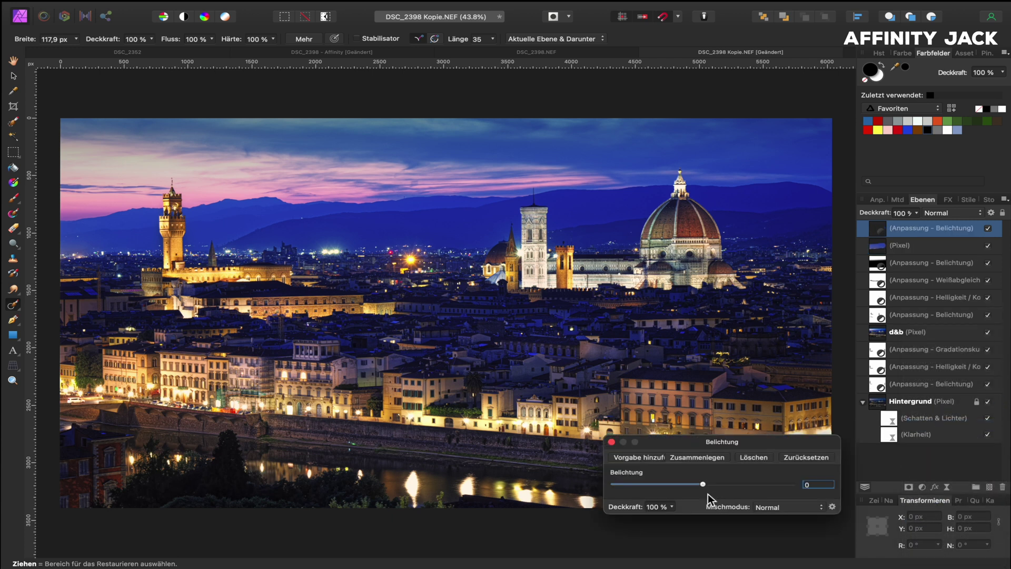
drag(703, 484, 694, 485)
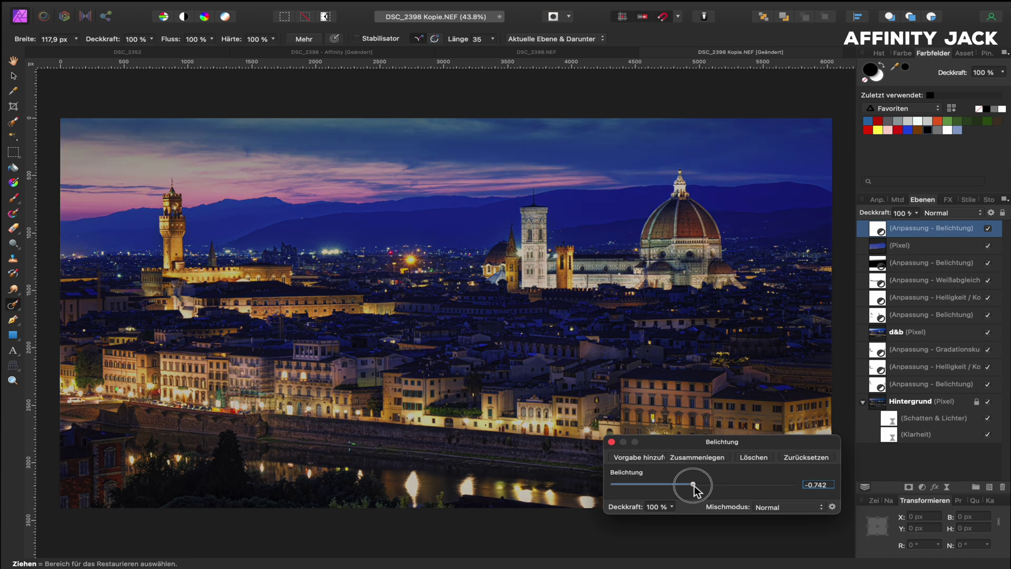
drag(694, 486, 686, 485)
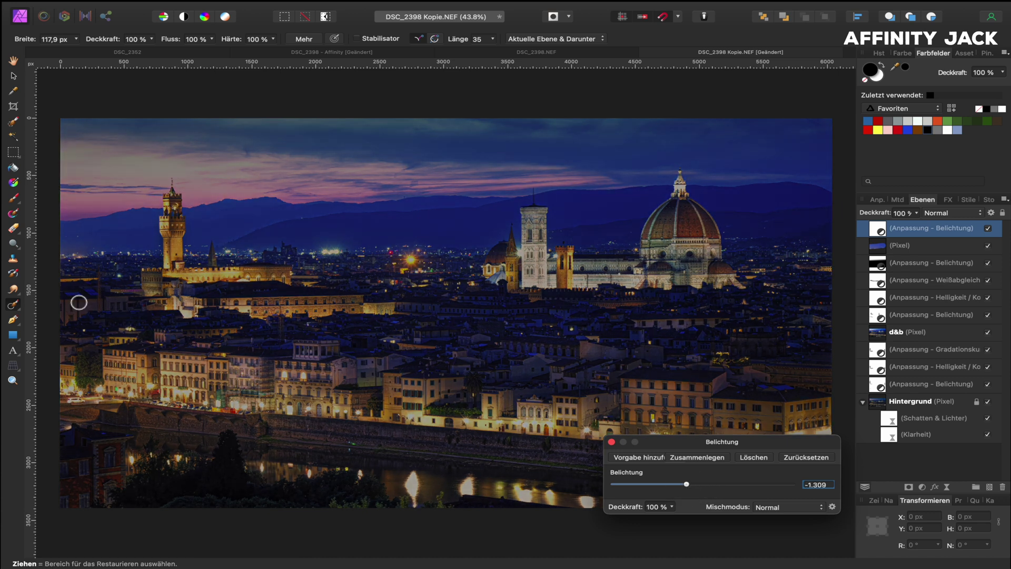
Mask it with a linear gradient rising from the bottom edge and lower Belichtung to -2.089
click(13, 183)
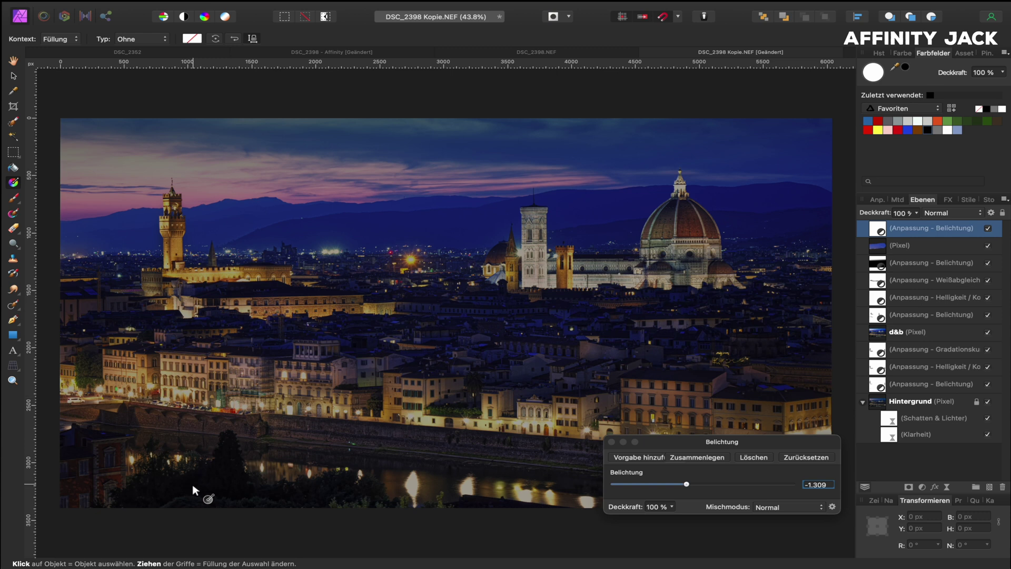
drag(183, 499, 200, 434)
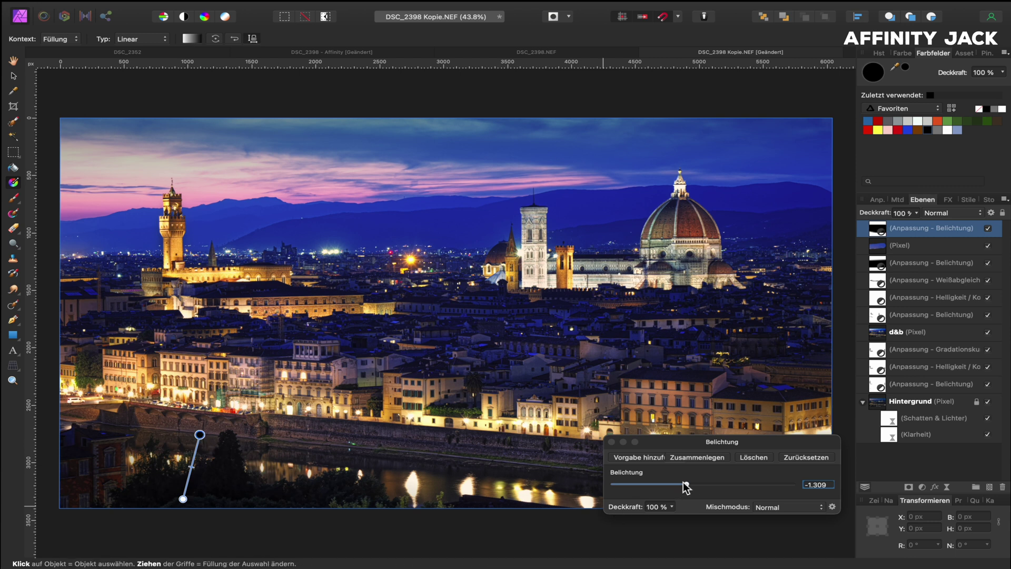
drag(687, 484, 676, 484)
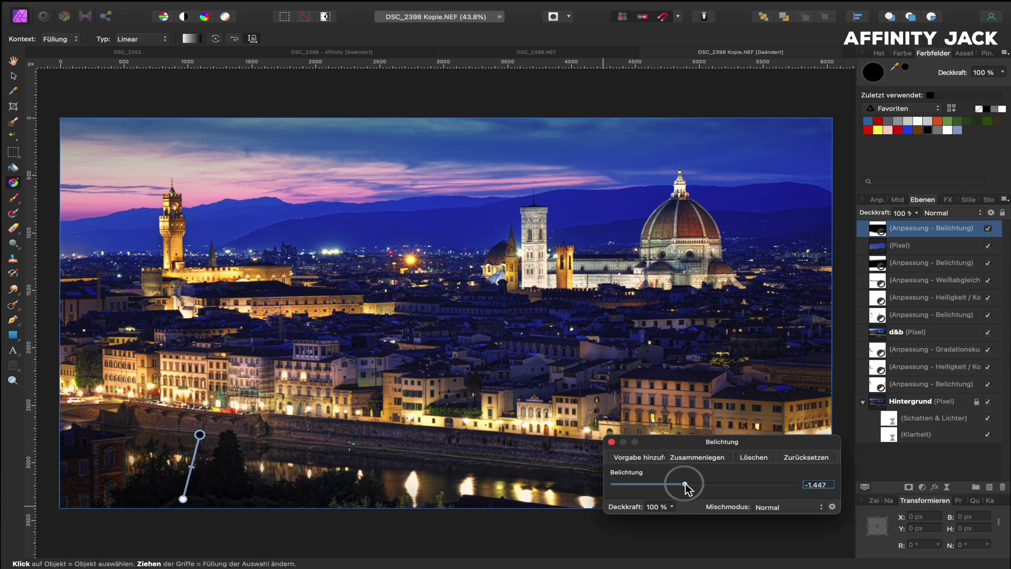
click(612, 442)
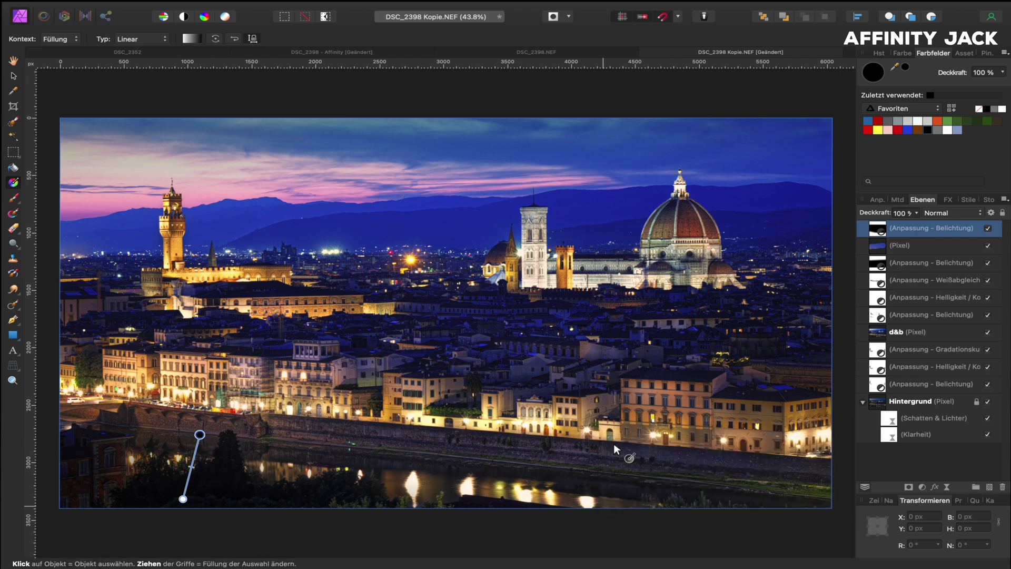